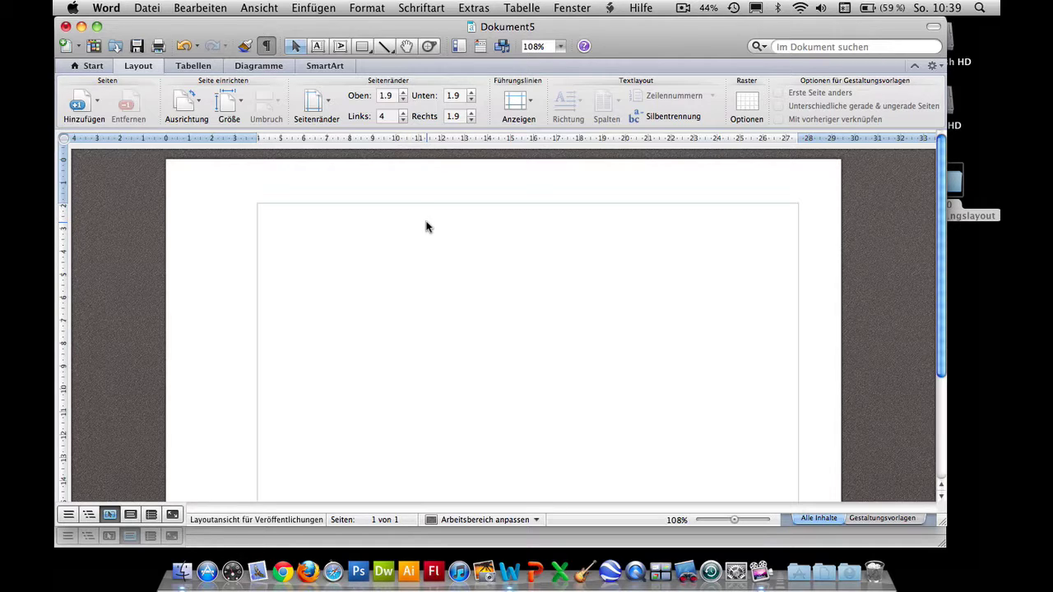
- Open the Media Browser beside the blank page, shift it left, and enlarge its photo thumbnails
{"action": "left_click", "coordinate": [502, 46]}
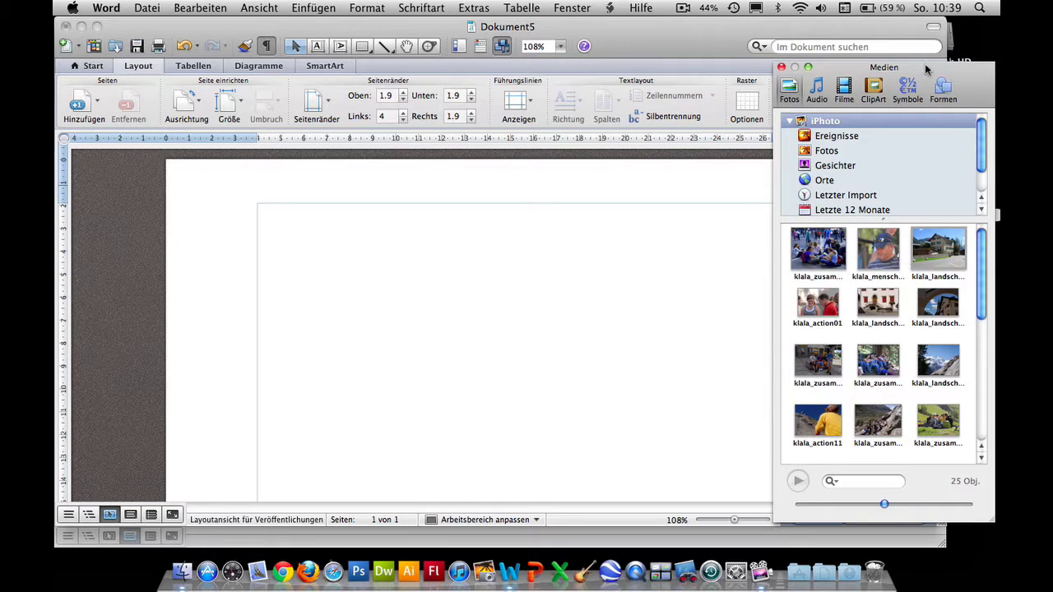
{"action": "left_click_drag", "start_coordinate": [930, 67], "coordinate": [874, 59]}
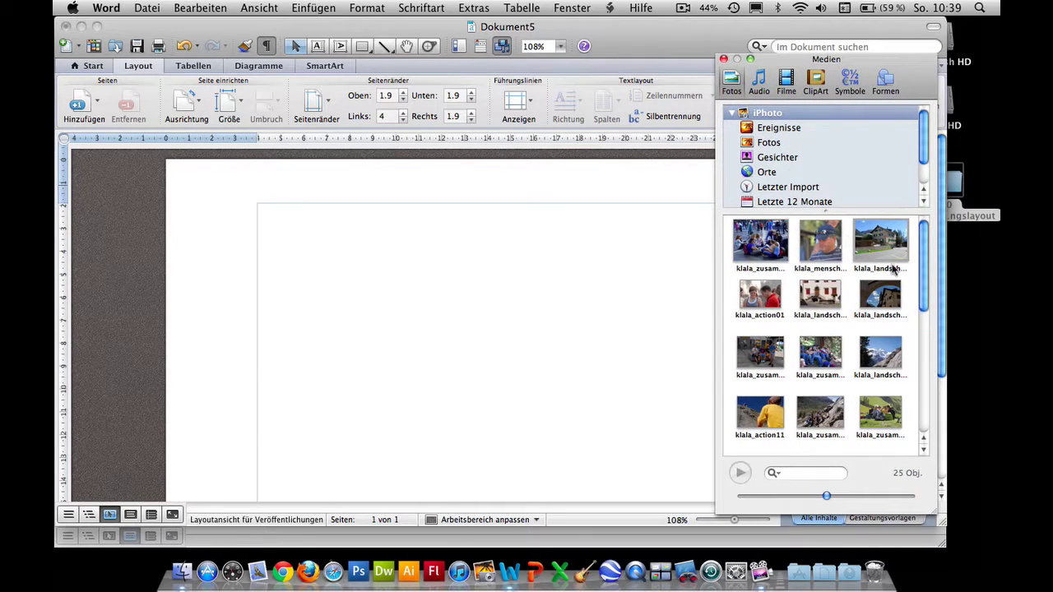
{"action": "mouse_move", "coordinate": [825, 496]}
{"action": "left_mouse_down"}
{"action": "mouse_move", "coordinate": [856, 494]}
{"action": "mouse_move", "coordinate": [845, 495]}
{"action": "left_mouse_up"}
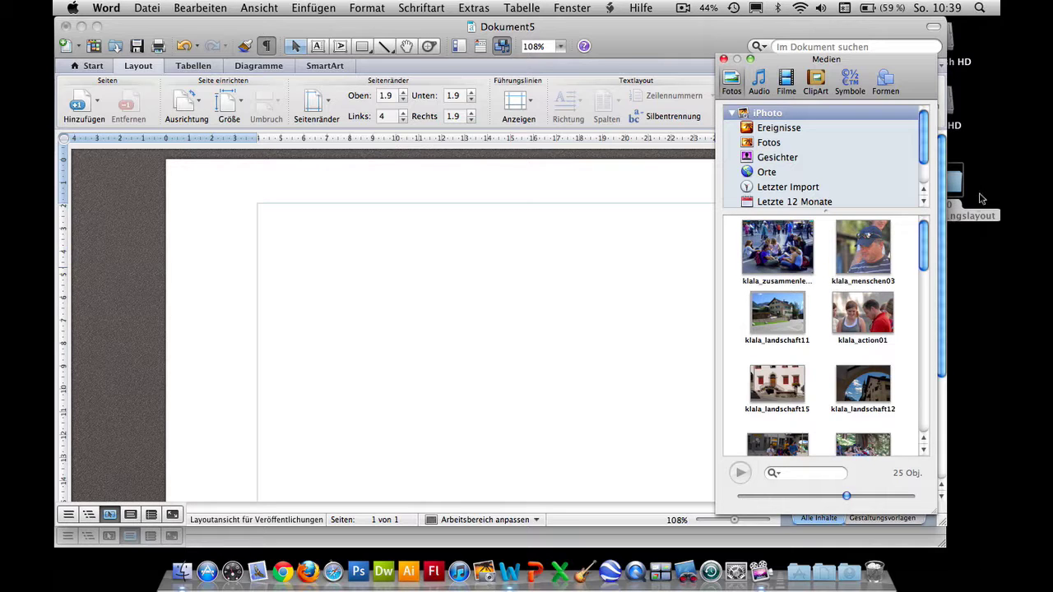
- Show the Klala-Bever folder in Finder's Cover Flow view, with an enlarged window and preview pane
{"action": "double_click", "coordinate": [951, 186]}
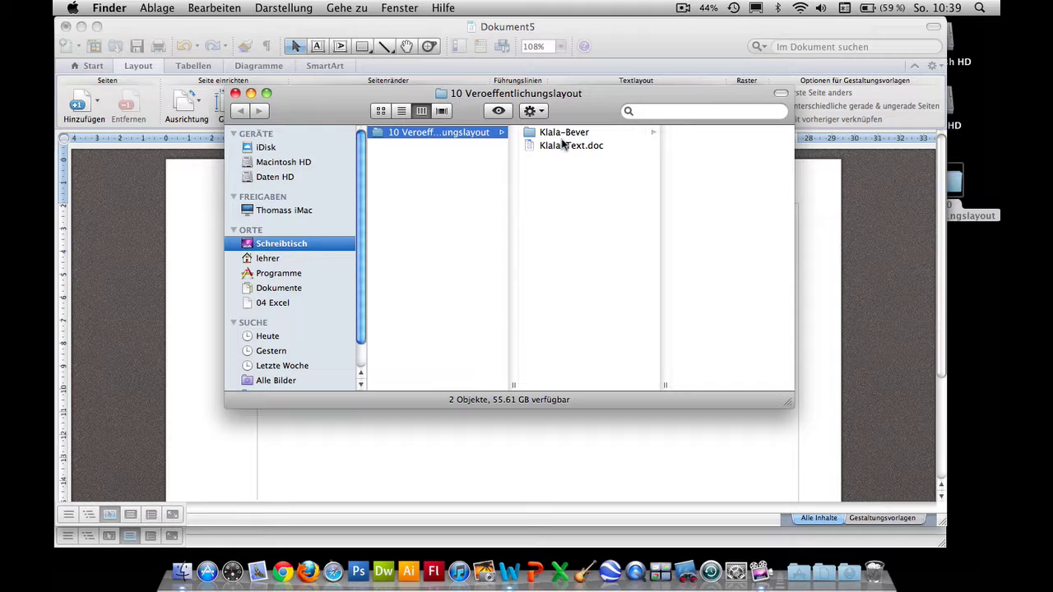
{"action": "left_click", "coordinate": [567, 134]}
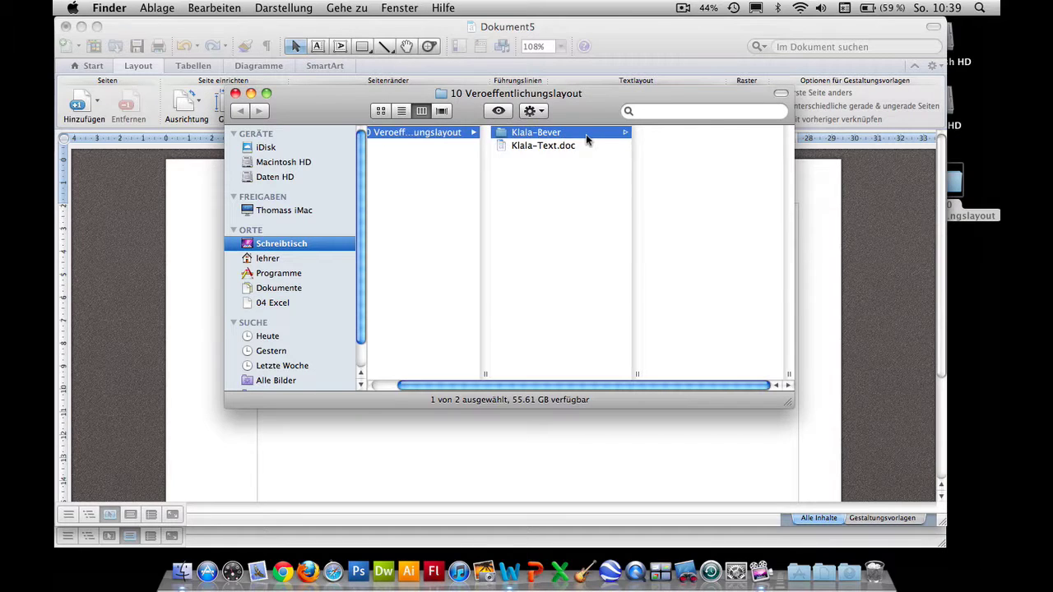
{"action": "left_click", "coordinate": [442, 112]}
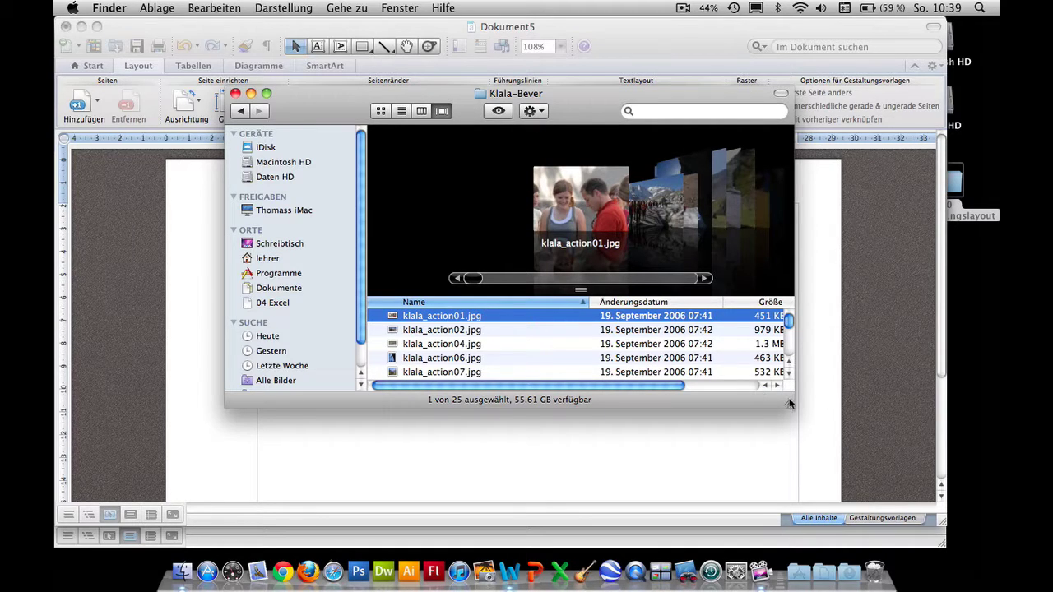
{"action": "left_click_drag", "start_coordinate": [789, 403], "coordinate": [850, 514]}
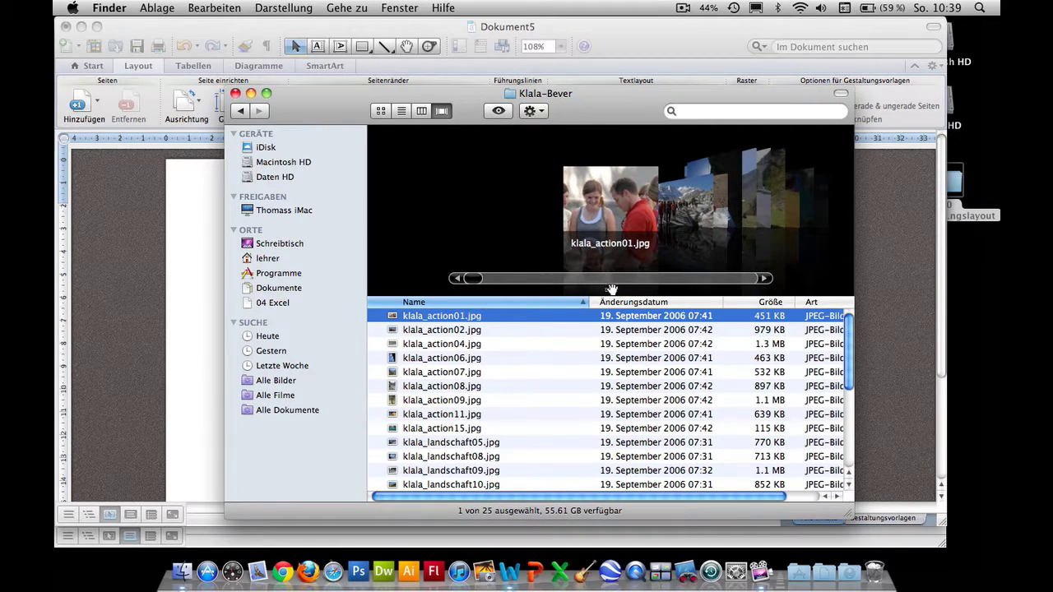
{"action": "left_click_drag", "start_coordinate": [612, 289], "coordinate": [610, 378]}
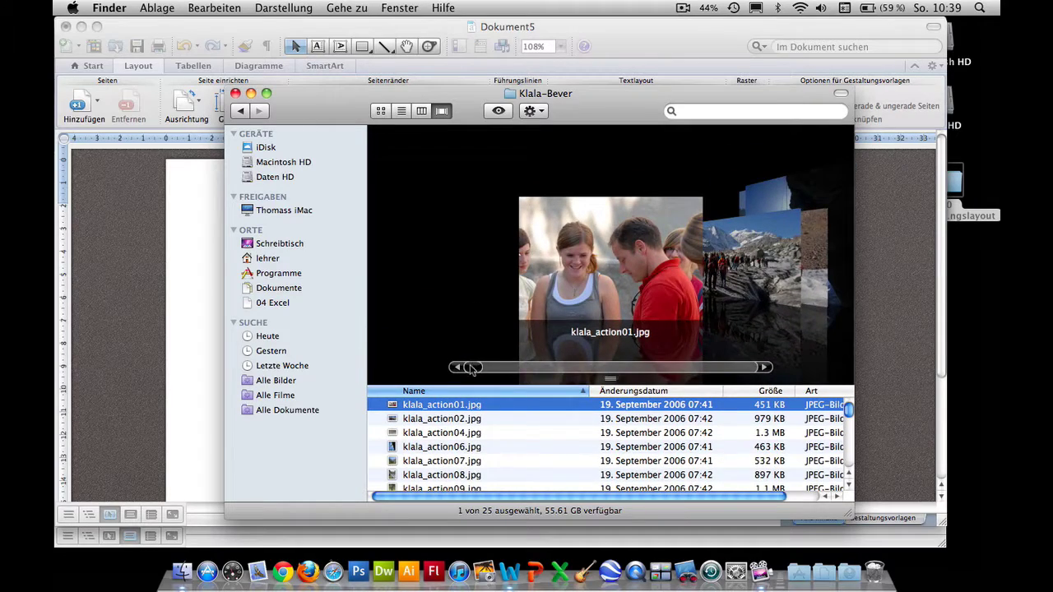
{"action": "left_click_drag", "start_coordinate": [470, 367], "coordinate": [507, 368]}
- Drag the climbing photo from Cover Flow onto the Word page and position it
{"action": "left_click_drag", "start_coordinate": [576, 216], "coordinate": [210, 299]}
{"action": "left_click", "coordinate": [209, 298]}
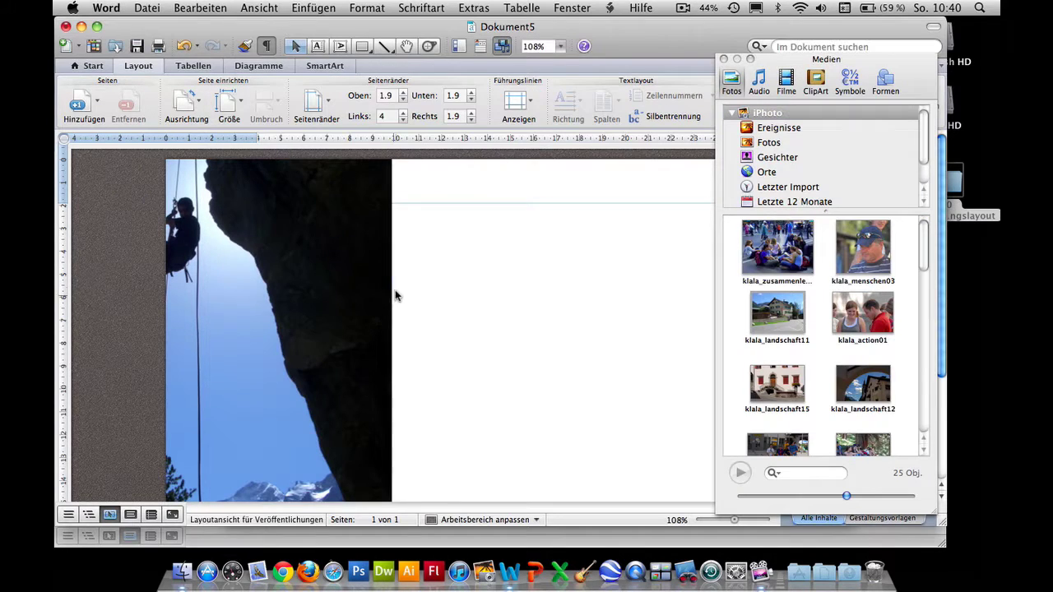
{"action": "left_click_drag", "start_coordinate": [336, 307], "coordinate": [428, 245]}
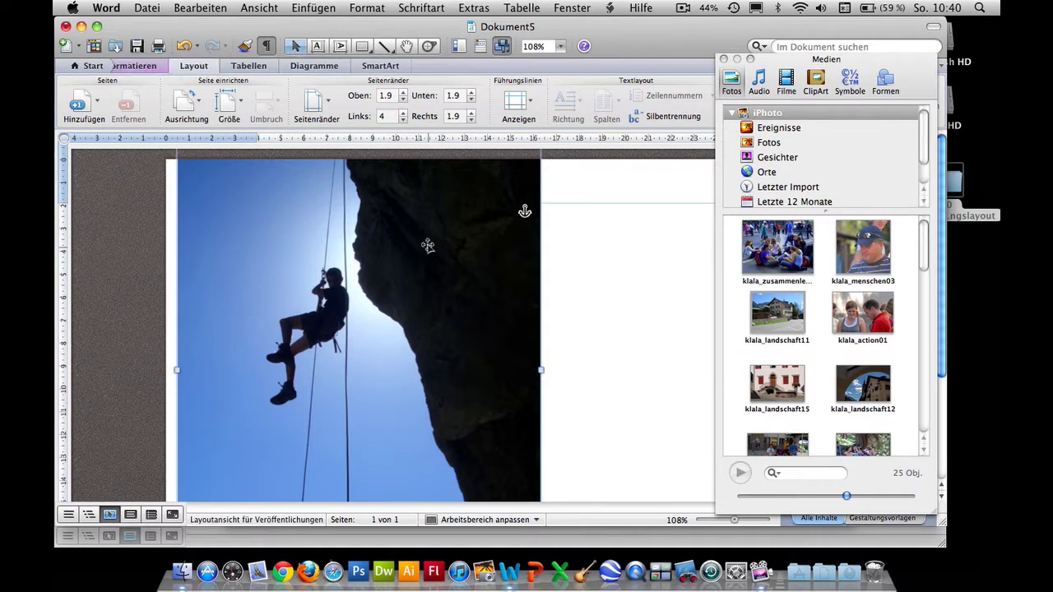
{"action": "left_click_drag", "start_coordinate": [305, 265], "coordinate": [340, 298]}
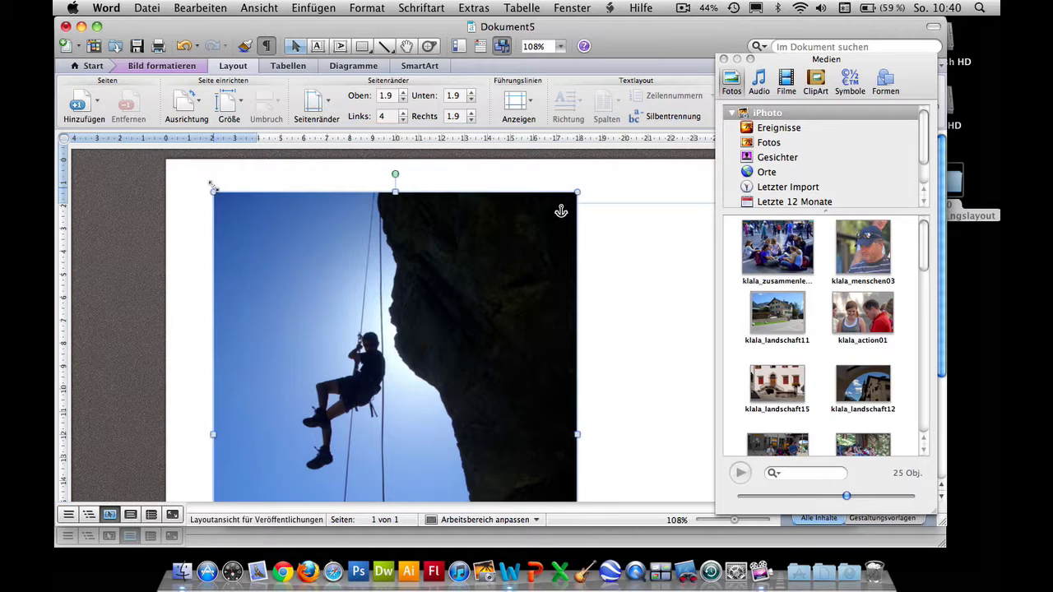
- Shrink the climbing photo to 8.3 × 11 cm, move it onto the page, and close the media browser
{"action": "left_click_drag", "start_coordinate": [213, 191], "coordinate": [392, 429]}
{"action": "mouse_move", "coordinate": [443, 466]}
{"action": "left_mouse_down"}
{"action": "mouse_move", "coordinate": [411, 292]}
{"action": "mouse_move", "coordinate": [397, 271]}
{"action": "left_mouse_up"}
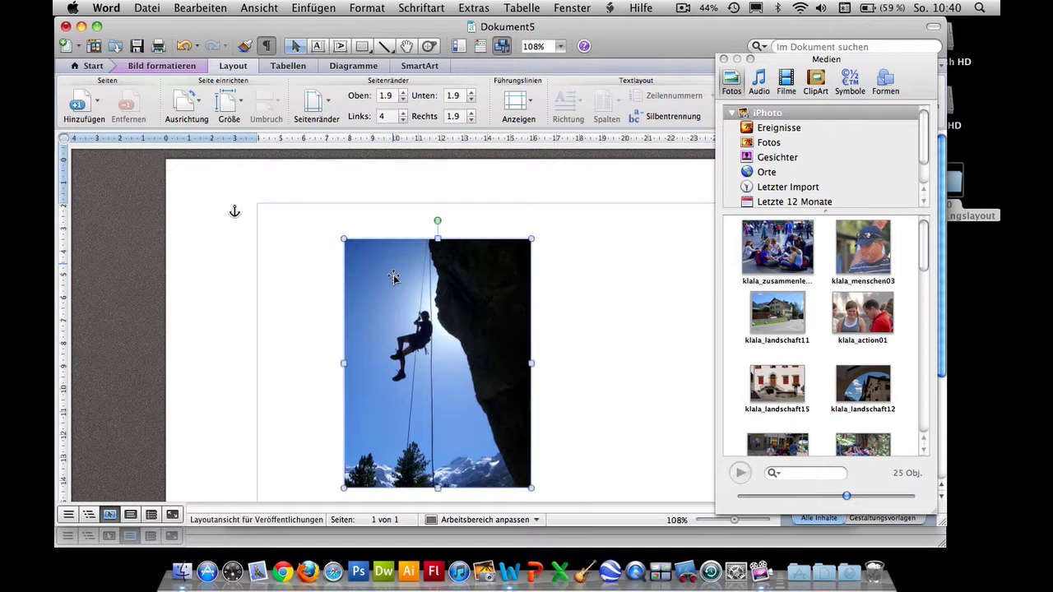
{"action": "left_click", "coordinate": [723, 59]}
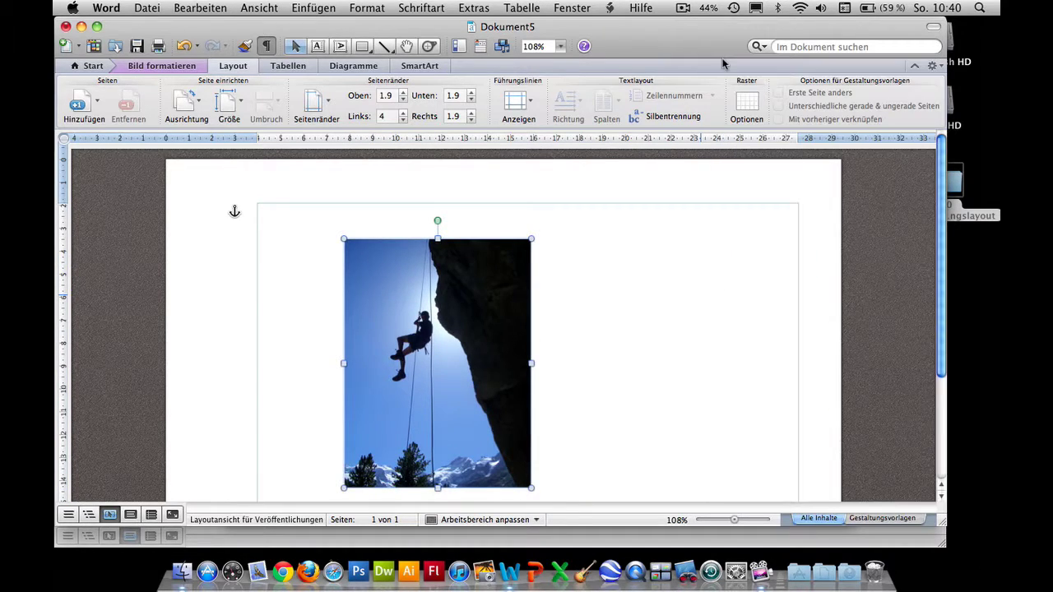
- Show the picture-formatting tools and preview the Recolor and Filter galleries without applying any
{"action": "left_click", "coordinate": [194, 65]}
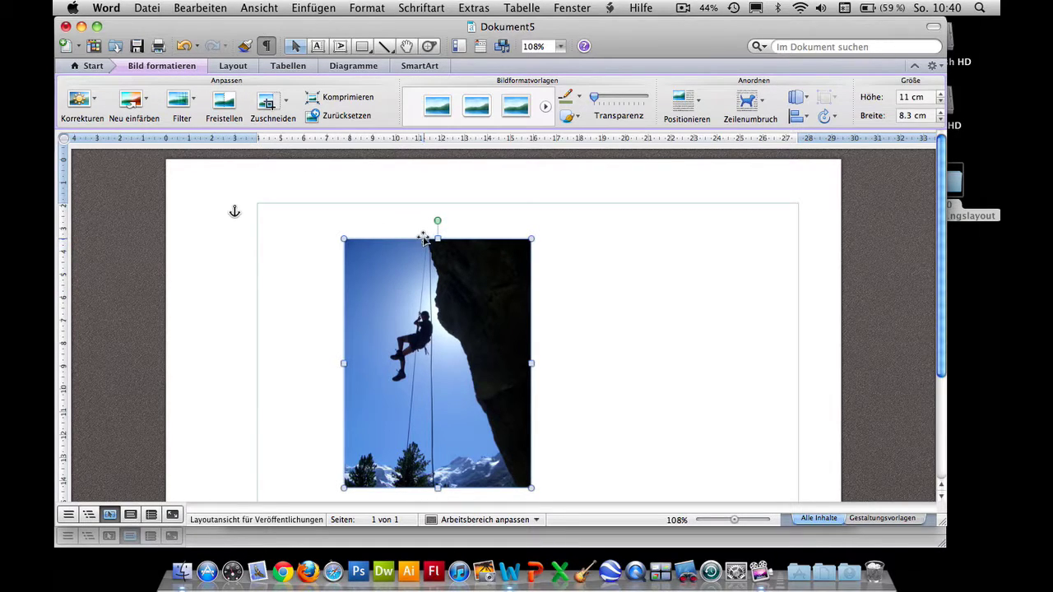
{"action": "left_click", "coordinate": [144, 100]}
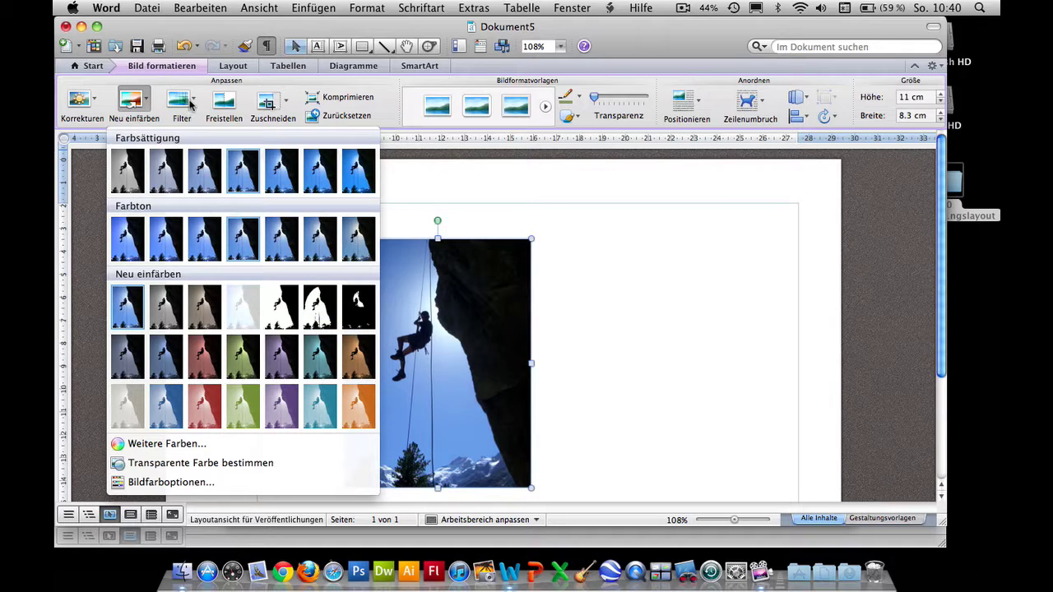
{"action": "left_click", "coordinate": [194, 103]}
{"action": "left_click", "coordinate": [193, 102]}
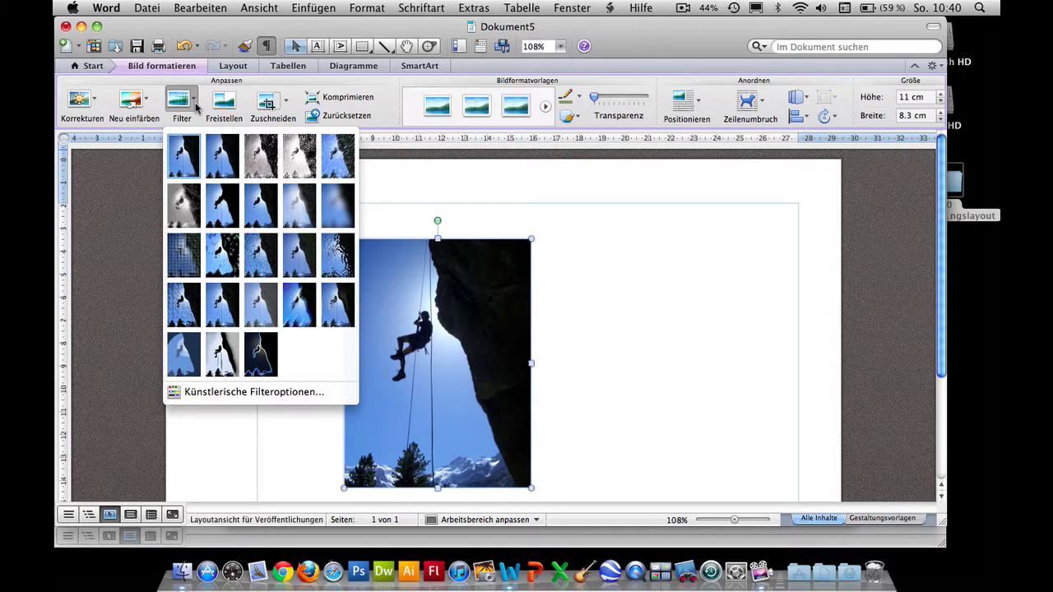
{"action": "left_click", "coordinate": [196, 105]}
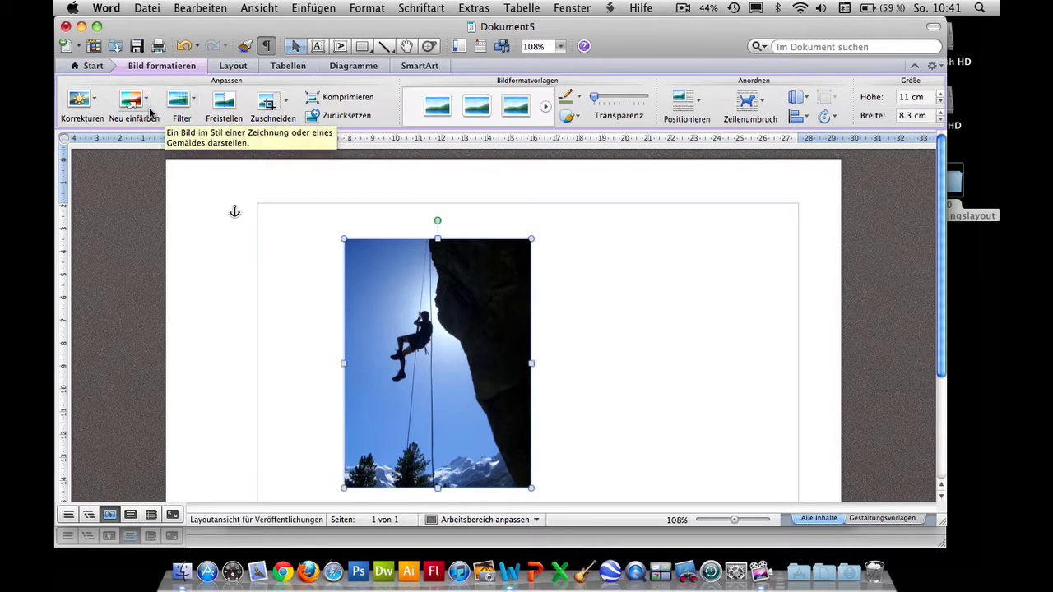
- Try a strong brightness correction, undo it, and open the detailed picture correction options
{"action": "left_click", "coordinate": [96, 107]}
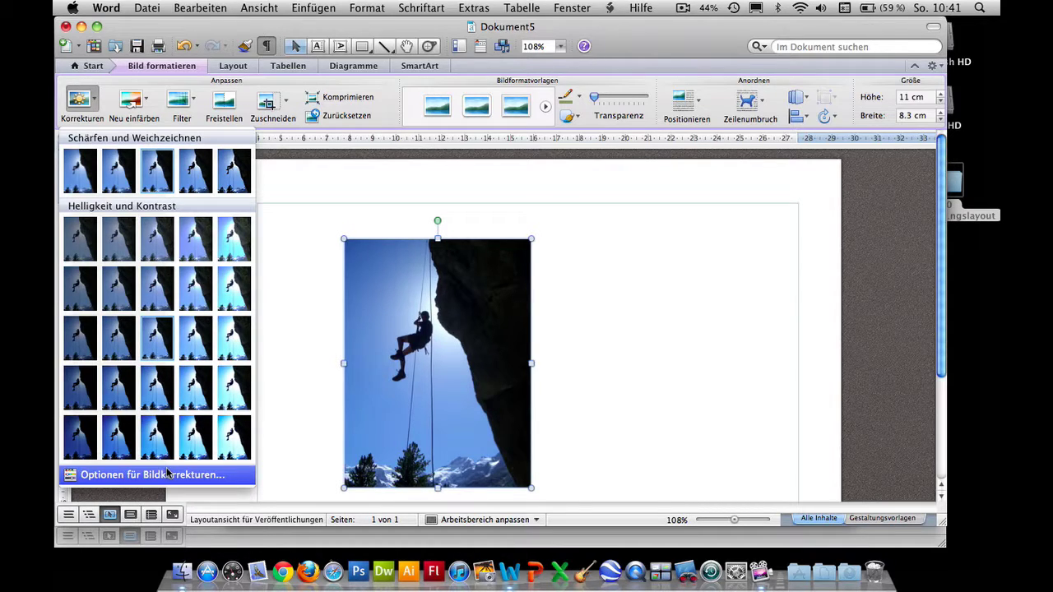
{"action": "left_click", "coordinate": [229, 439]}
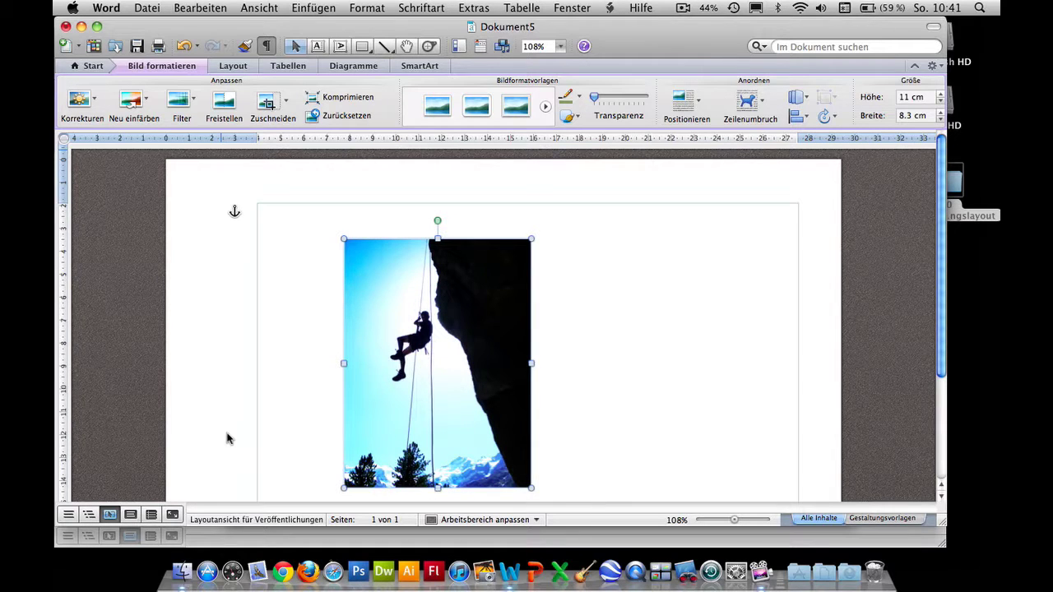
{"action": "left_click", "coordinate": [184, 6]}
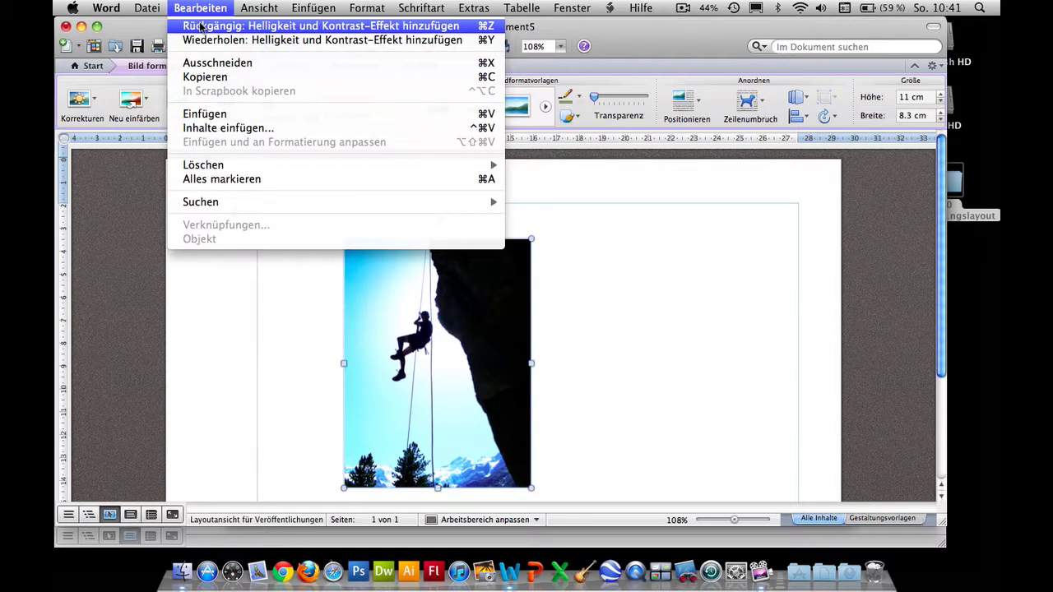
{"action": "left_click", "coordinate": [200, 27]}
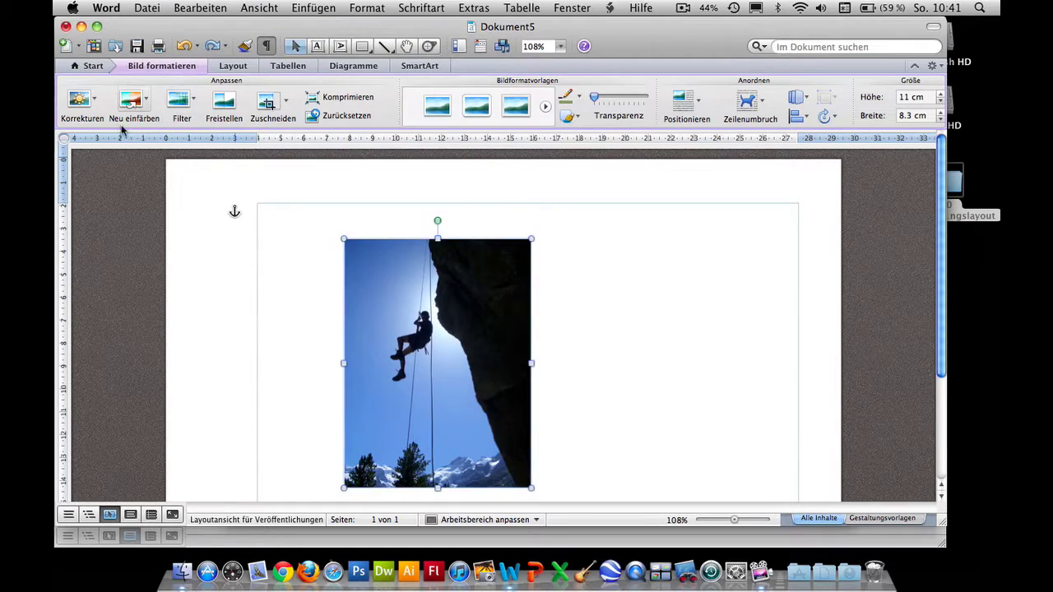
{"action": "left_click", "coordinate": [95, 109]}
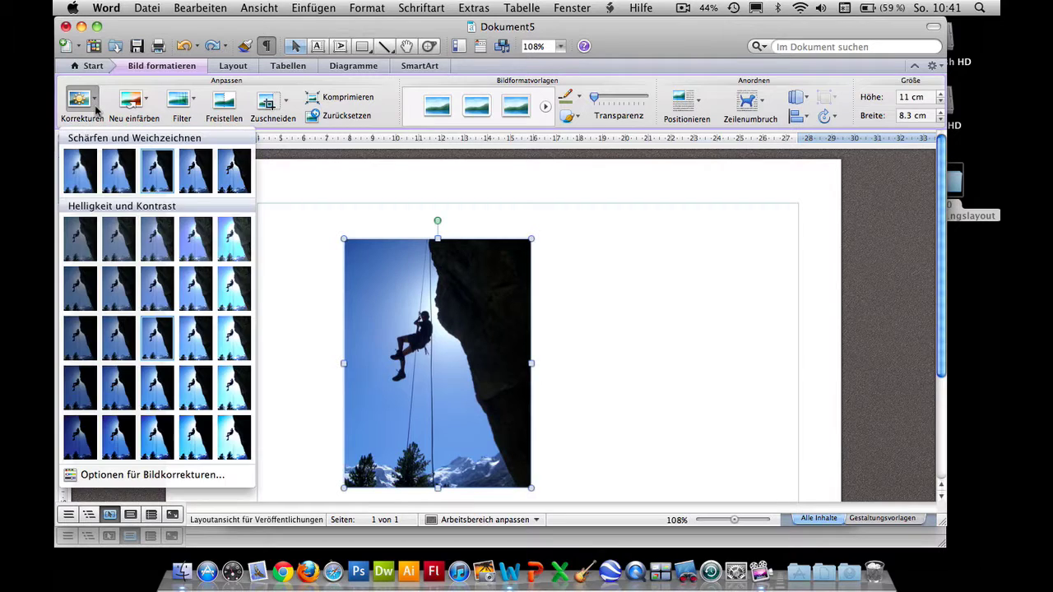
{"action": "left_click", "coordinate": [145, 483]}
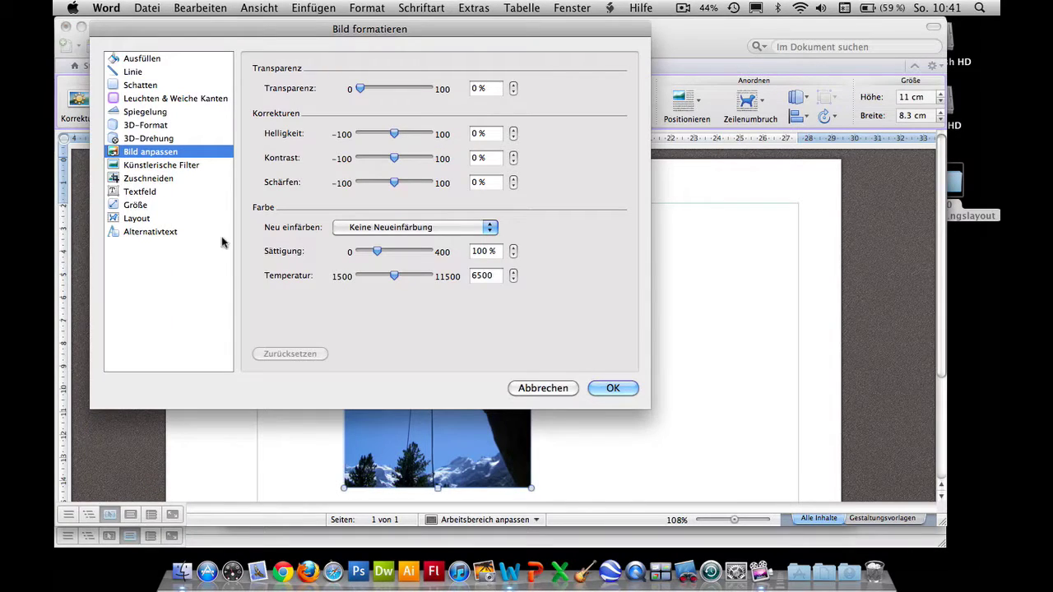
- Move the Format Picture dialog aside, try 22 % contrast, then cancel without changes
{"action": "mouse_move", "coordinate": [312, 30]}
{"action": "left_mouse_down"}
{"action": "mouse_move", "coordinate": [634, 41]}
{"action": "mouse_move", "coordinate": [722, 93]}
{"action": "left_mouse_up"}
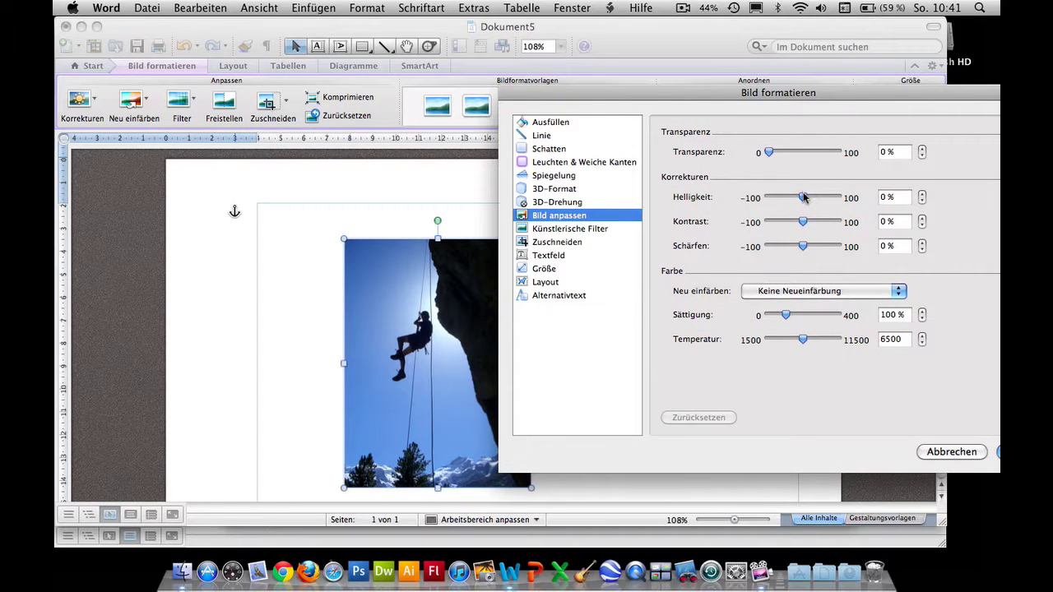
{"action": "mouse_move", "coordinate": [803, 222]}
{"action": "left_mouse_down"}
{"action": "mouse_move", "coordinate": [816, 222]}
{"action": "mouse_move", "coordinate": [795, 198]}
{"action": "mouse_move", "coordinate": [823, 197]}
{"action": "mouse_move", "coordinate": [802, 197]}
{"action": "left_mouse_up"}
{"action": "left_click", "coordinate": [952, 453]}
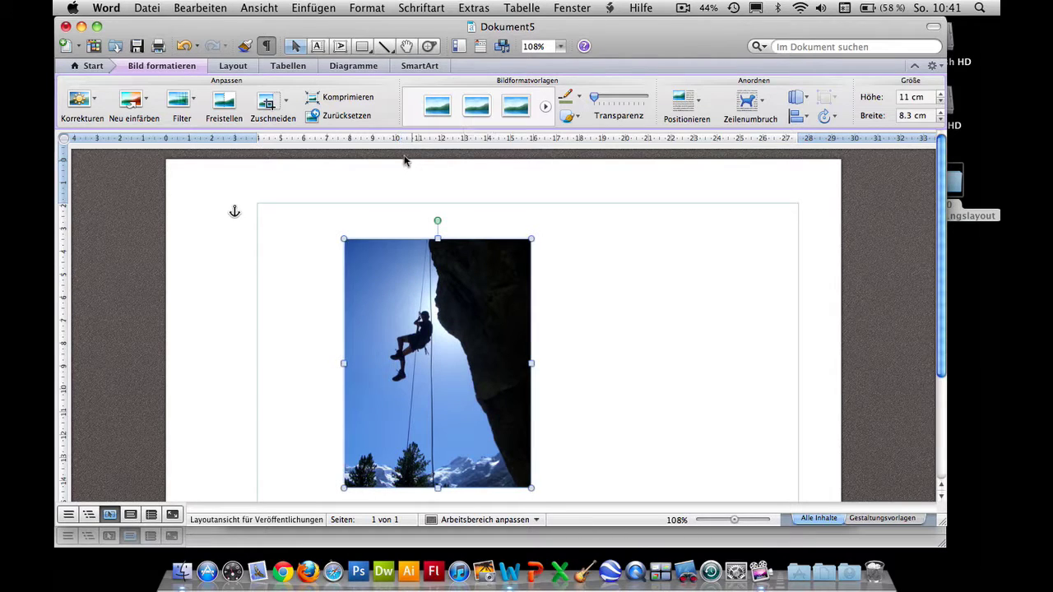
- Try cropping a strip off the top of the climbing photo
{"action": "left_click", "coordinate": [286, 105]}
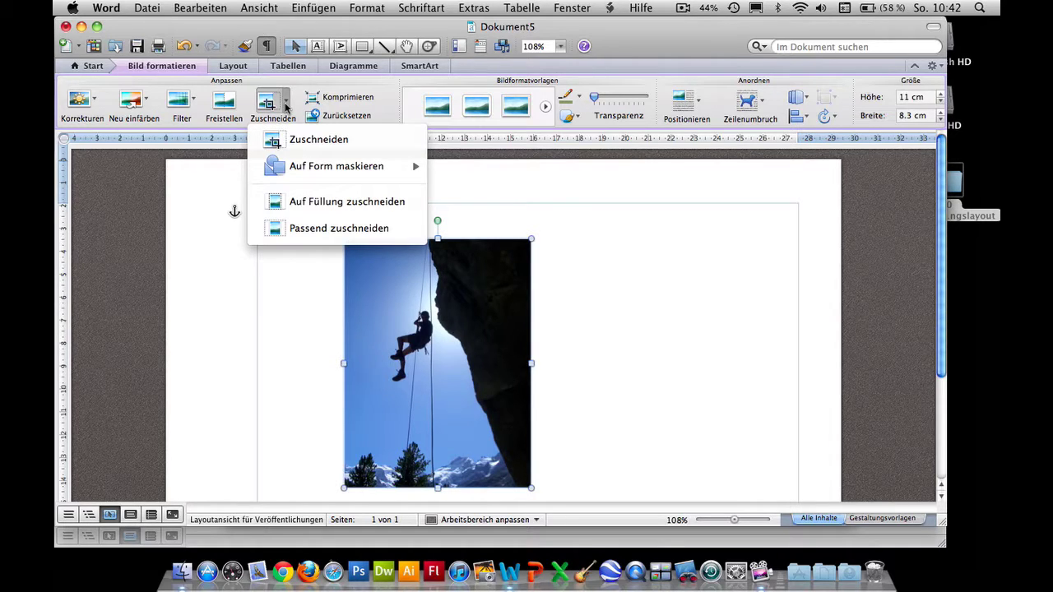
{"action": "left_click", "coordinate": [302, 144]}
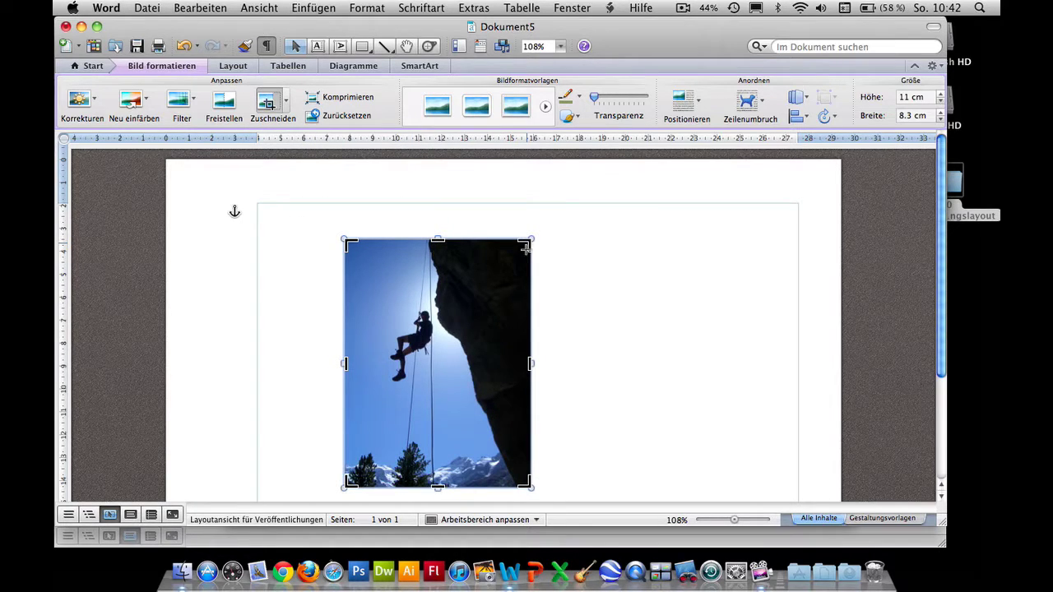
{"action": "mouse_move", "coordinate": [526, 249]}
{"action": "left_mouse_down"}
{"action": "mouse_move", "coordinate": [532, 265]}
{"action": "mouse_move", "coordinate": [530, 251]}
{"action": "left_mouse_up"}
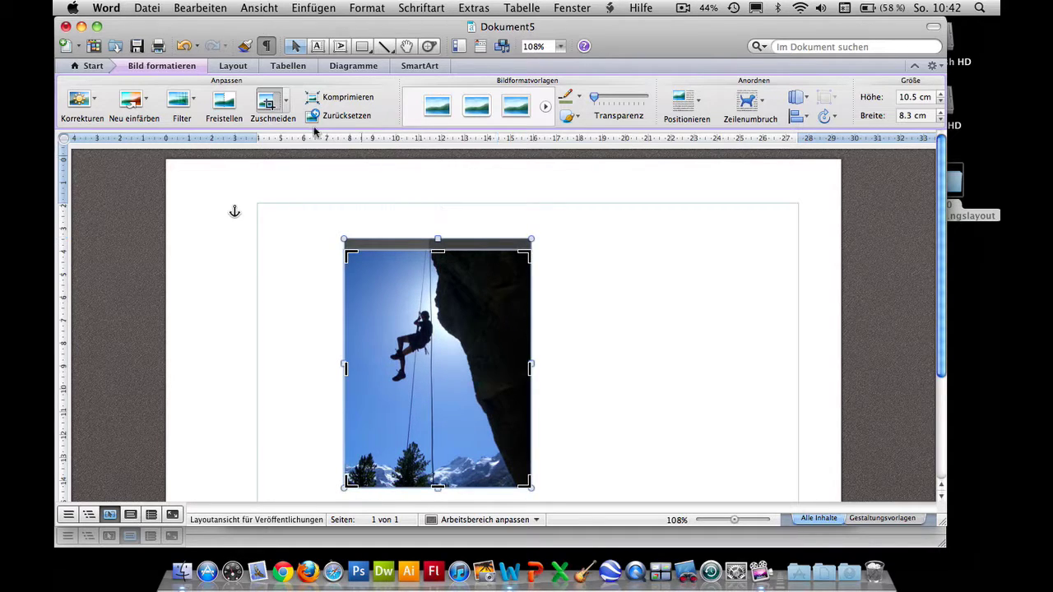
- Mask the climbing photo to a rounded rectangle shape and finish cropping
{"action": "left_click", "coordinate": [288, 111]}
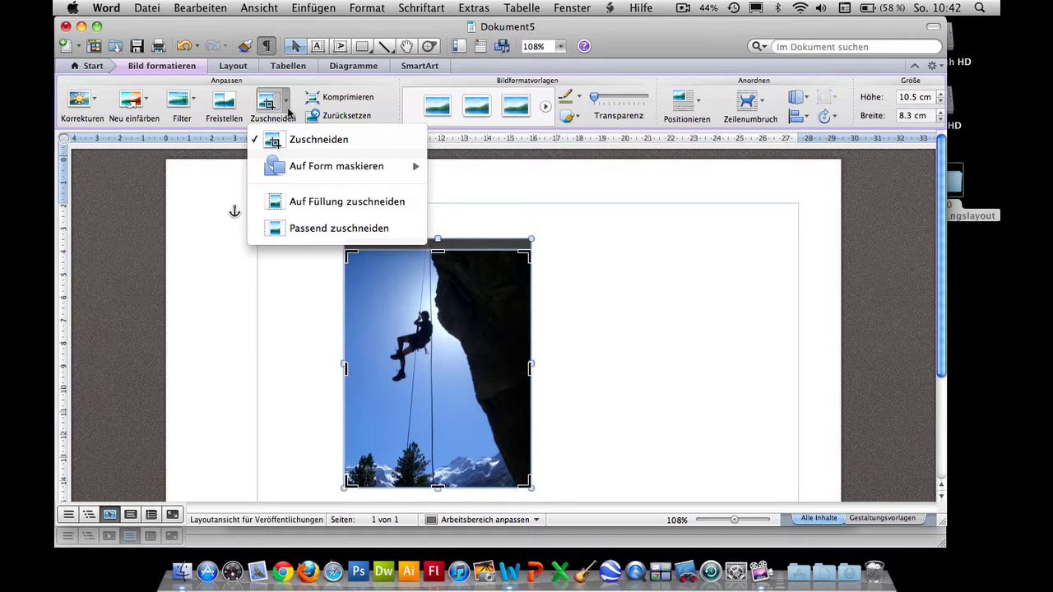
{"action": "mouse_move", "coordinate": [306, 167]}
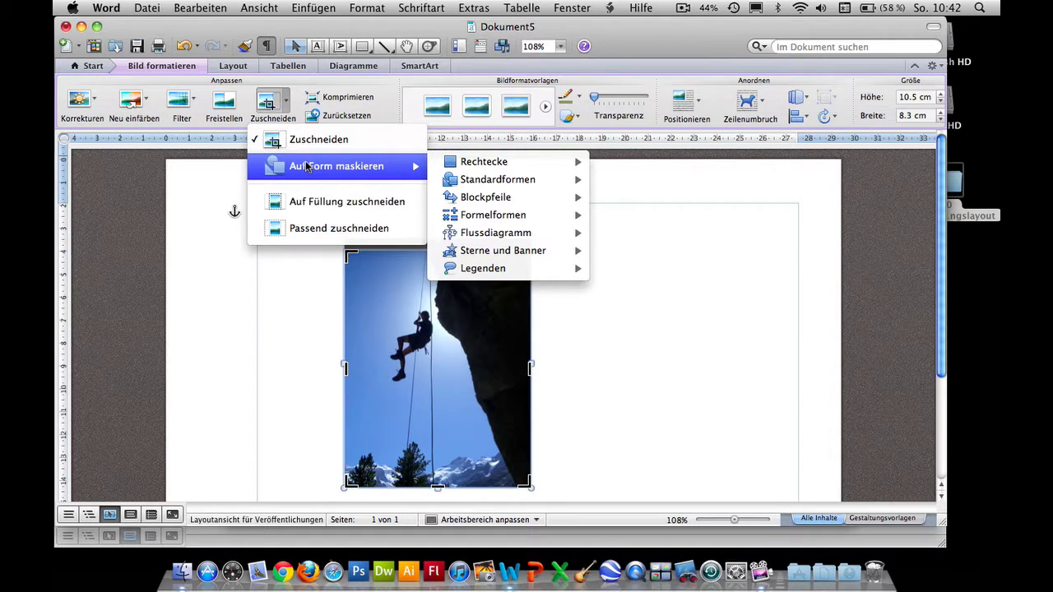
{"action": "mouse_move", "coordinate": [503, 167]}
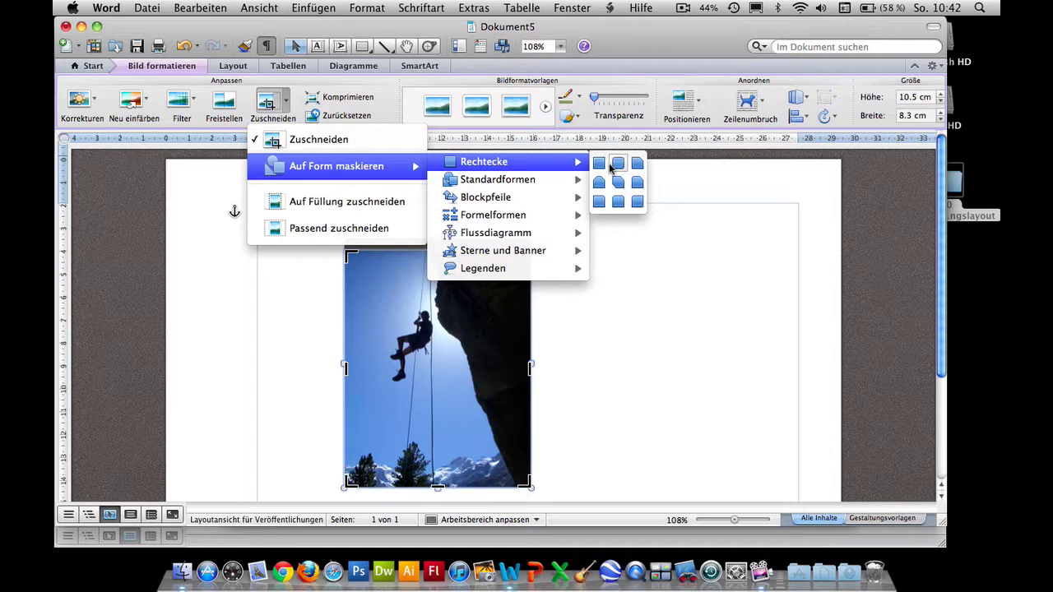
{"action": "left_click", "coordinate": [616, 164]}
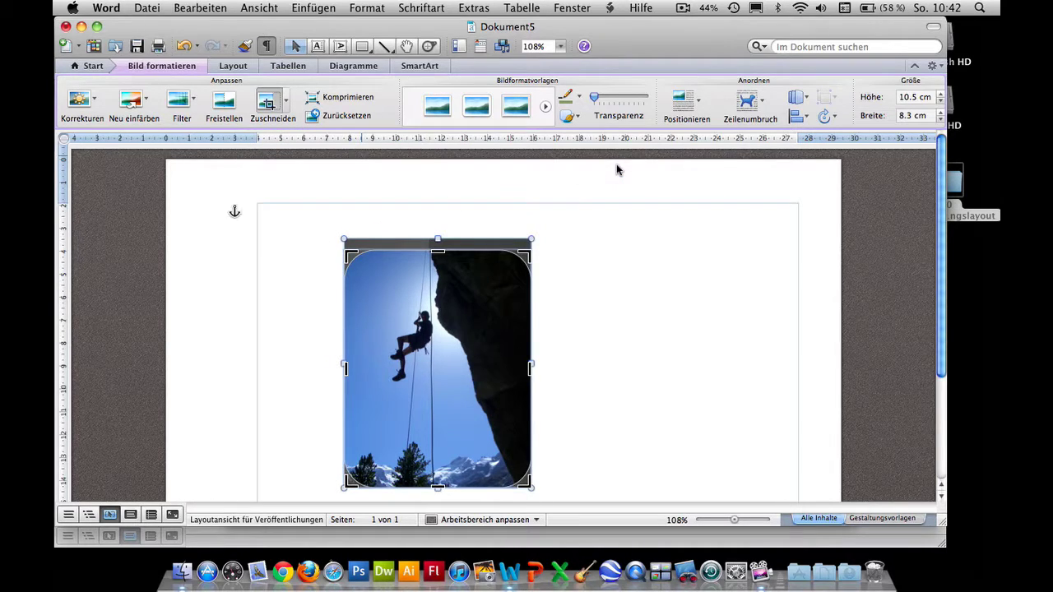
{"action": "left_click", "coordinate": [594, 272]}
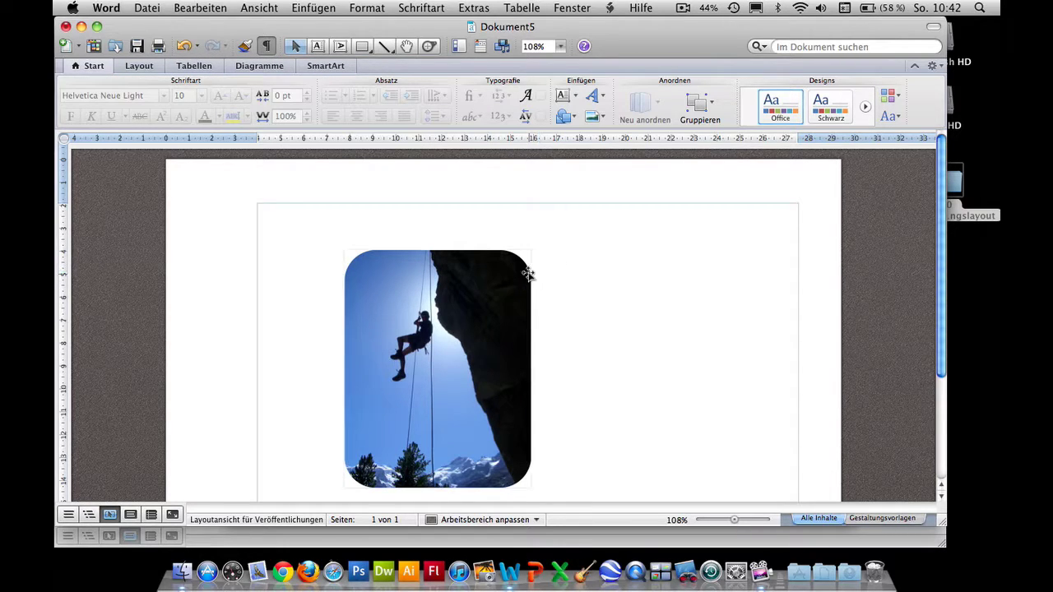
- Try the simple white frame style (Einfacher Rahmen, weiß) on the climbing photo
{"action": "left_click", "coordinate": [355, 278]}
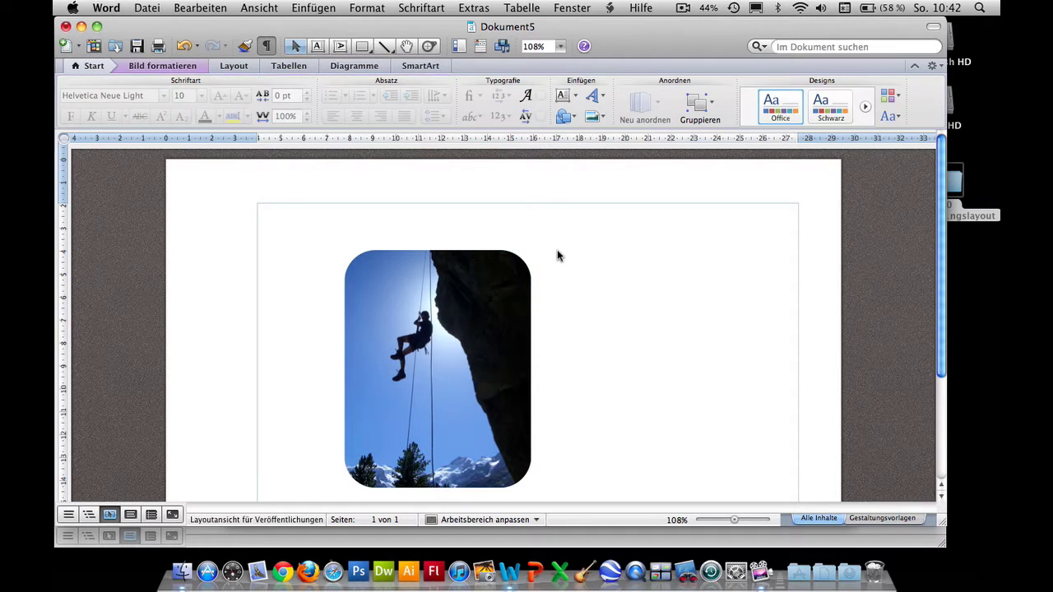
{"action": "left_click", "coordinate": [480, 290]}
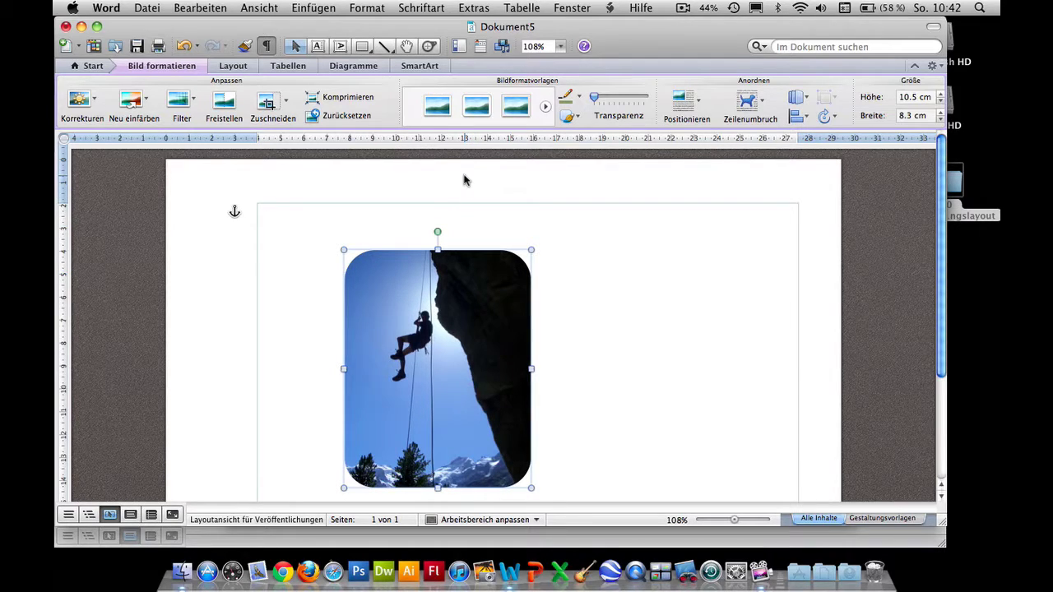
{"action": "left_click", "coordinate": [447, 107]}
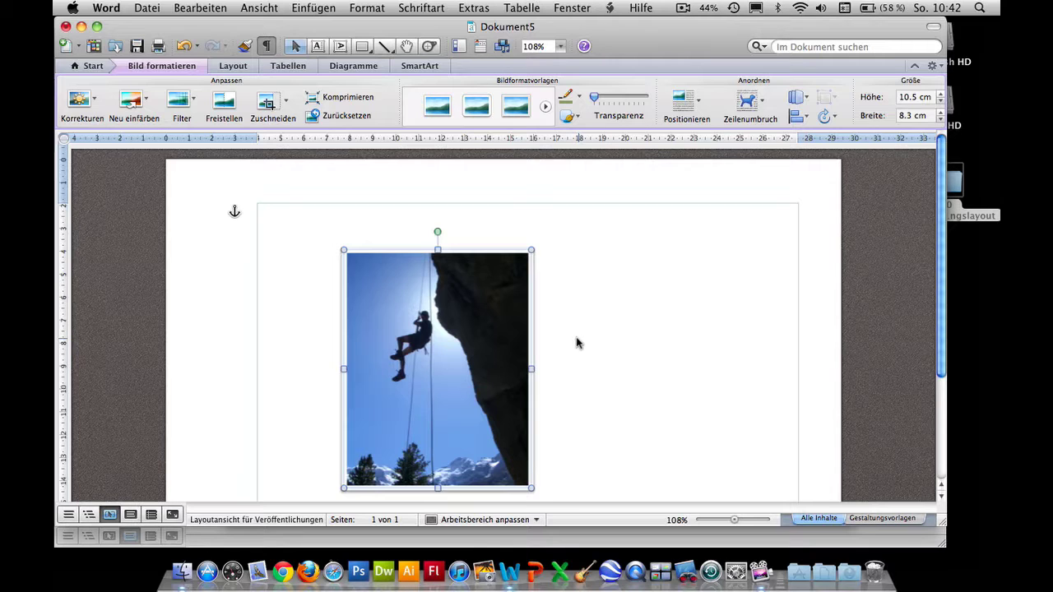
{"action": "left_click", "coordinate": [569, 294]}
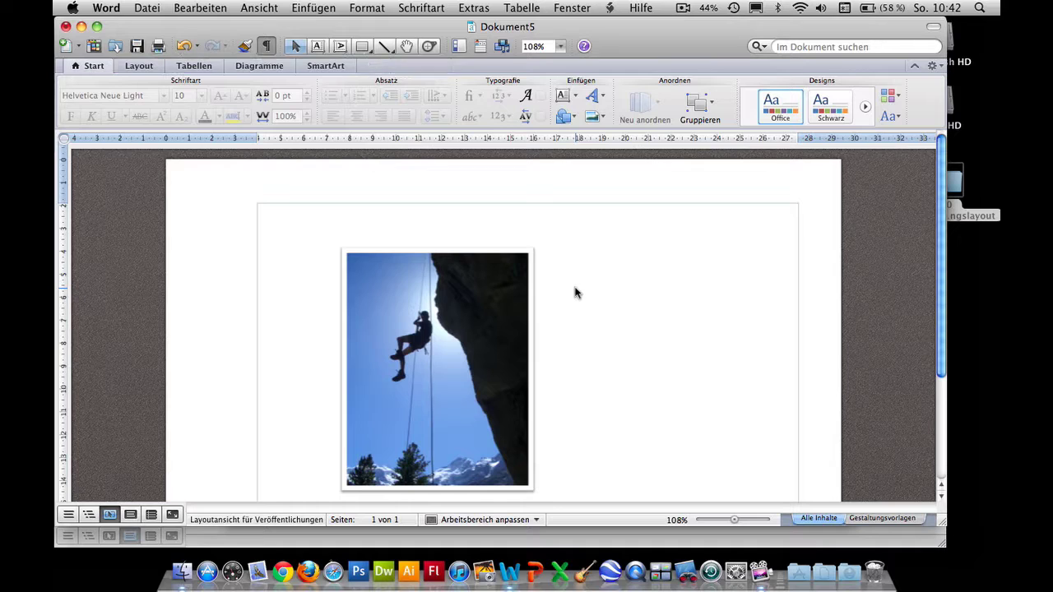
- Nudge the photo slightly right and down and apply the reflected rounded-rectangle style
{"action": "left_click", "coordinate": [495, 317]}
{"action": "left_click_drag", "start_coordinate": [494, 318], "coordinate": [503, 322]}
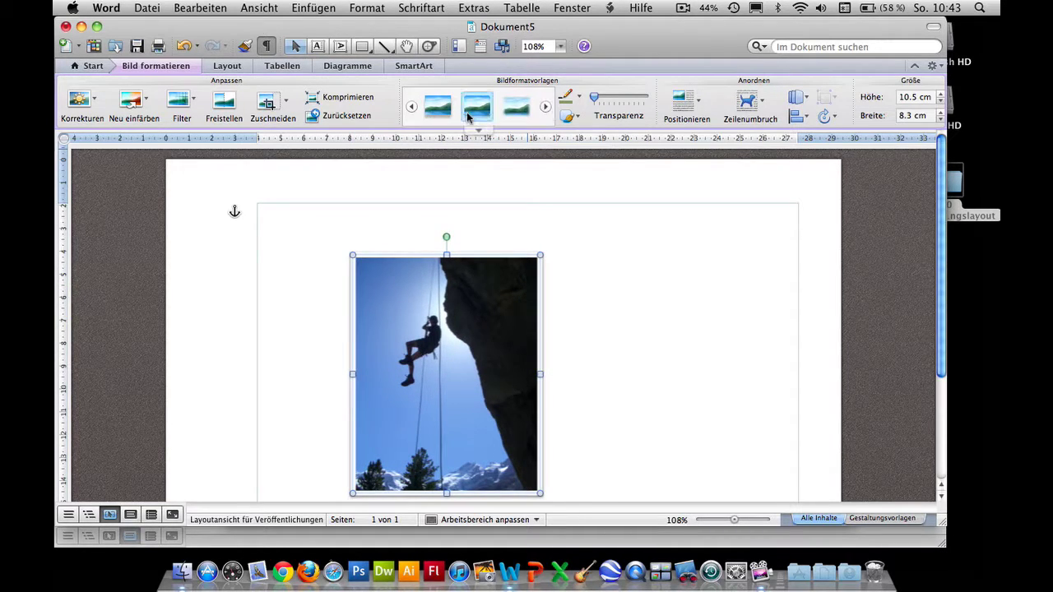
{"action": "left_click", "coordinate": [468, 117]}
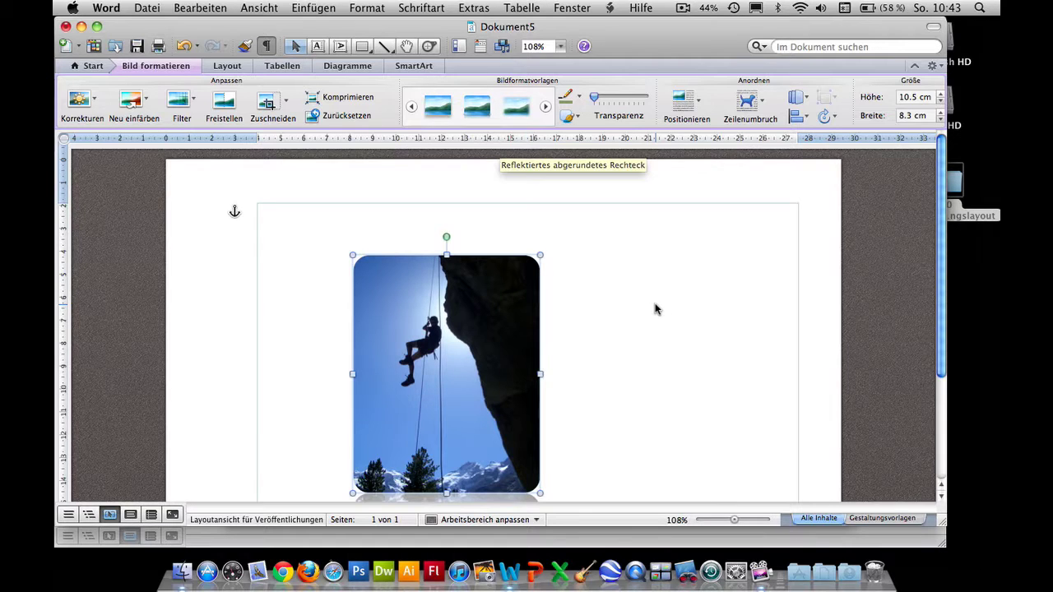
{"action": "scroll", "coordinate": [655, 310], "scroll_direction": "down", "scroll_amount": 2}
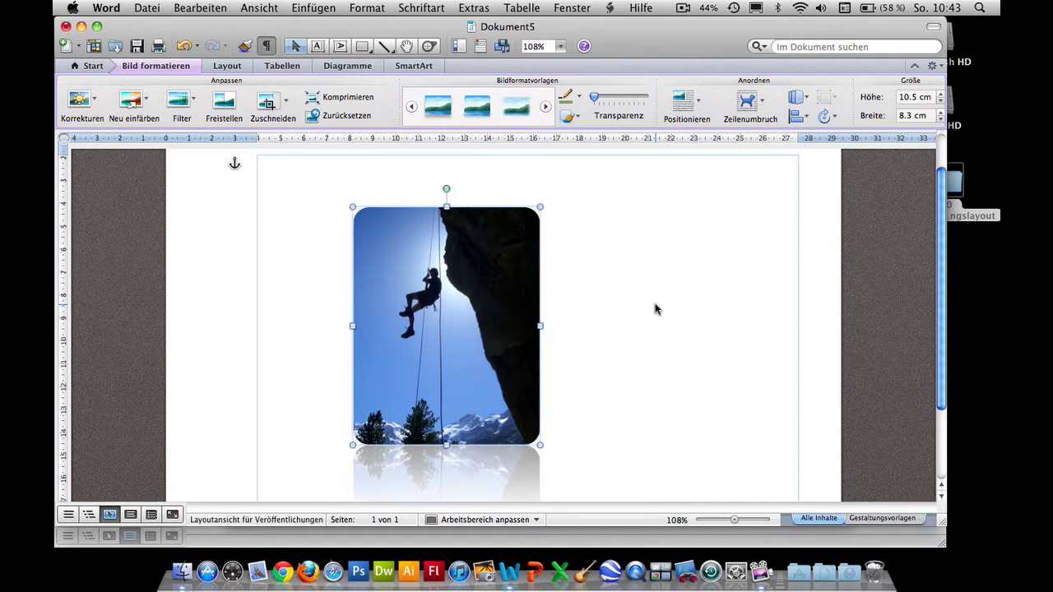
{"action": "scroll", "coordinate": [655, 309], "scroll_direction": "up", "scroll_amount": 1}
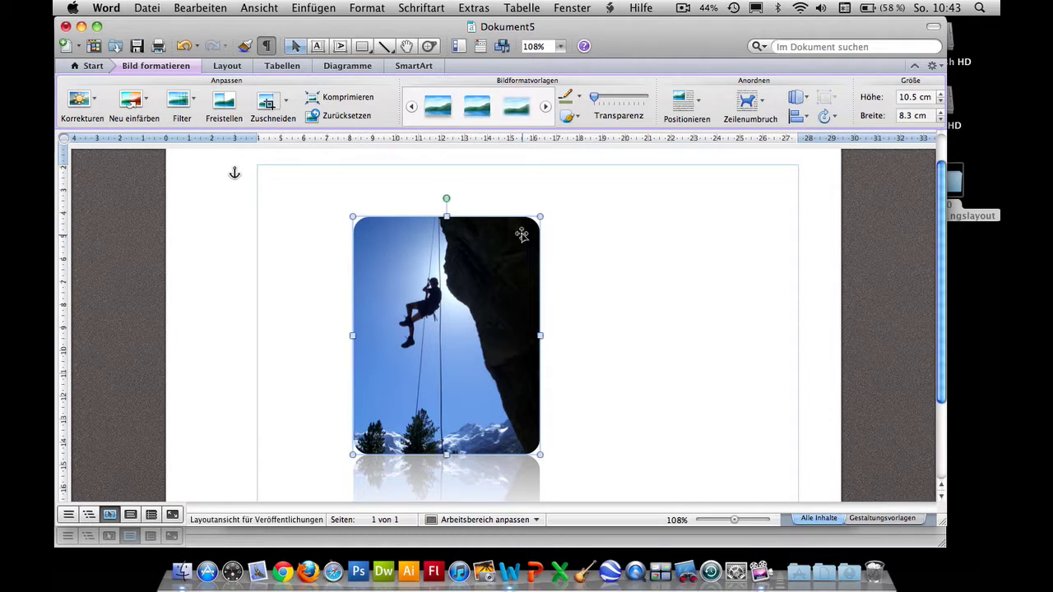
{"action": "left_click", "coordinate": [579, 117]}
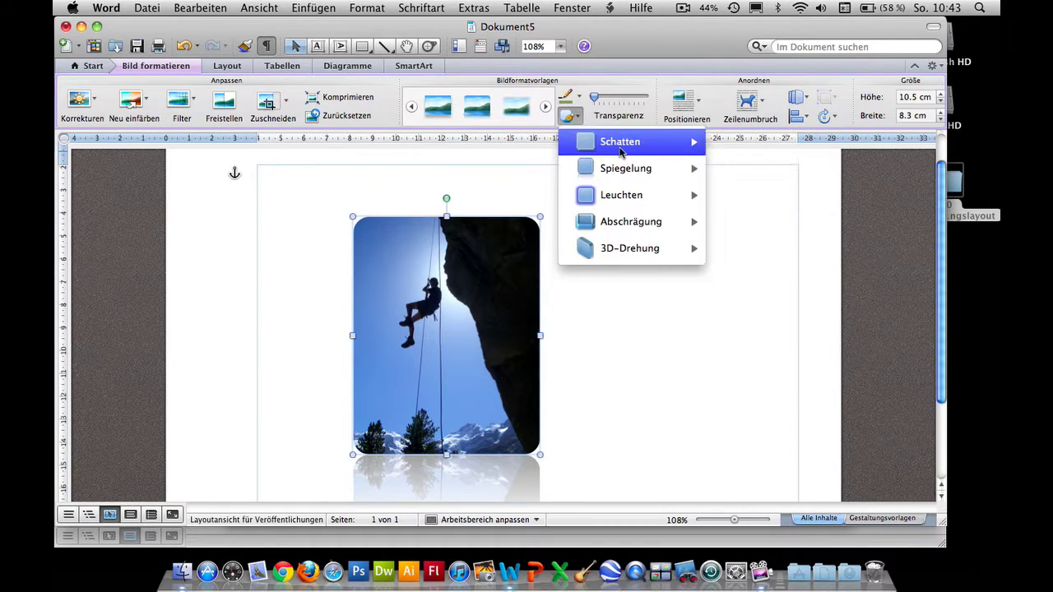
{"action": "mouse_move", "coordinate": [621, 149]}
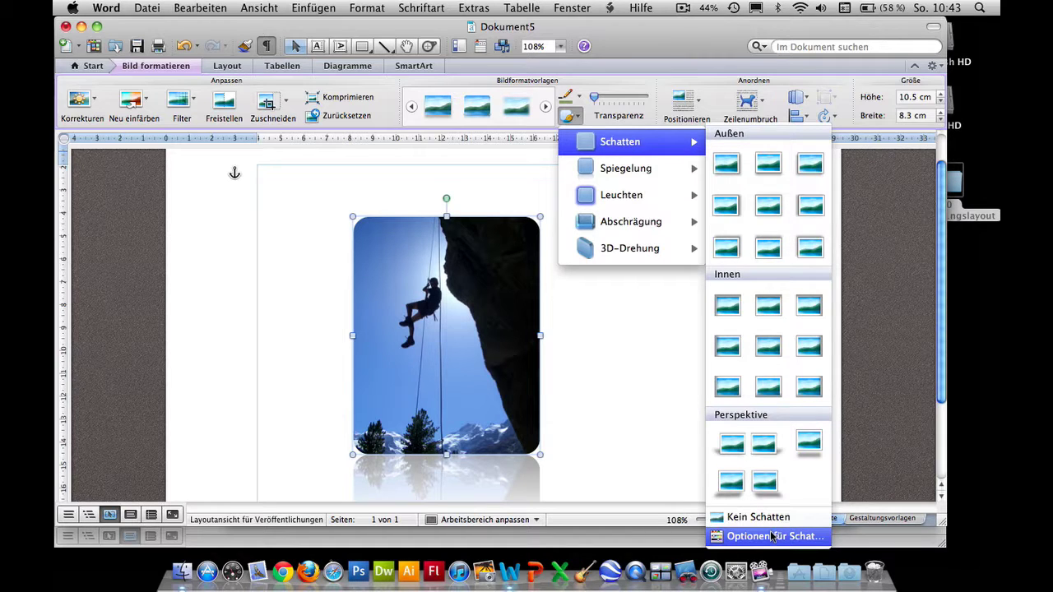
{"action": "left_click", "coordinate": [773, 536]}
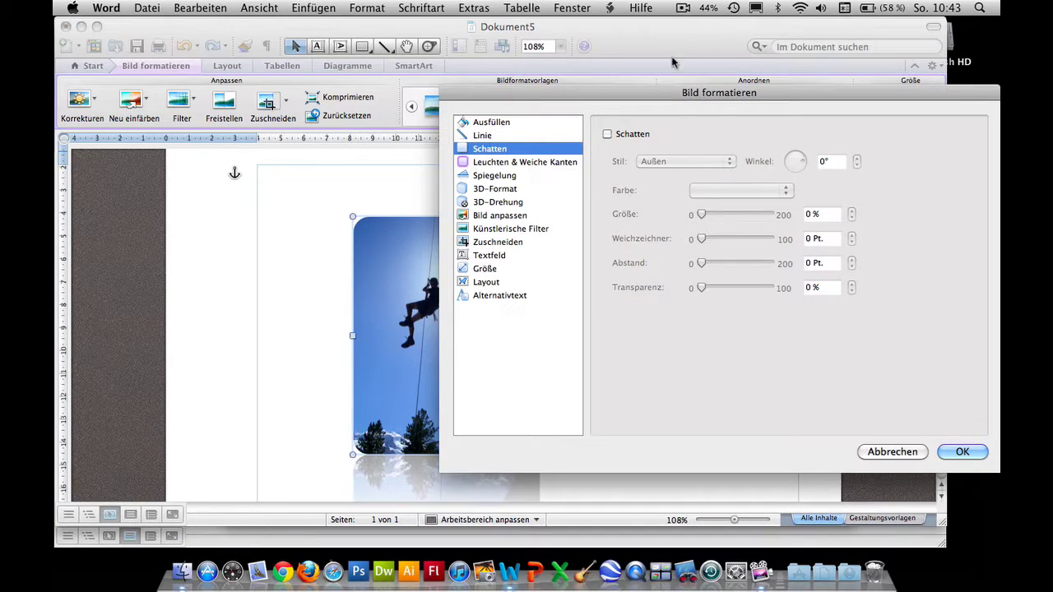
{"action": "left_click_drag", "start_coordinate": [705, 82], "coordinate": [833, 187]}
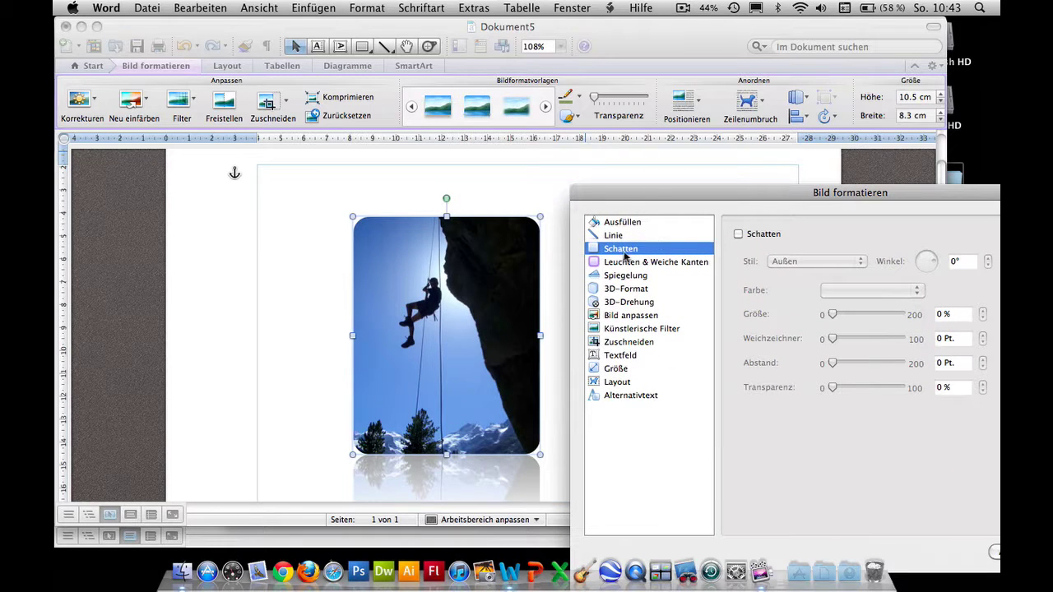
{"action": "left_click", "coordinate": [738, 235]}
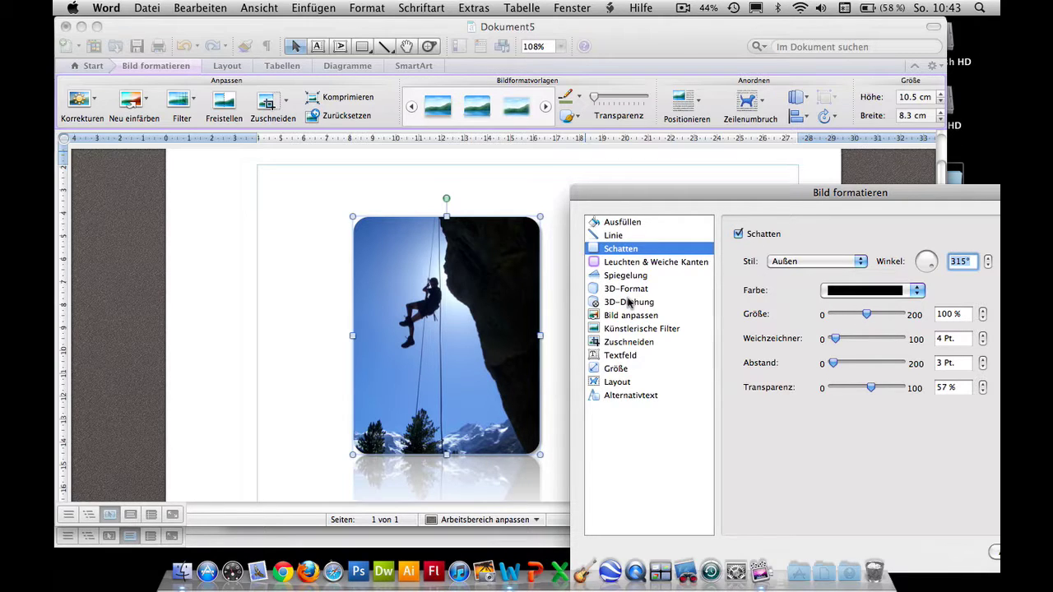
{"action": "left_click", "coordinate": [738, 235]}
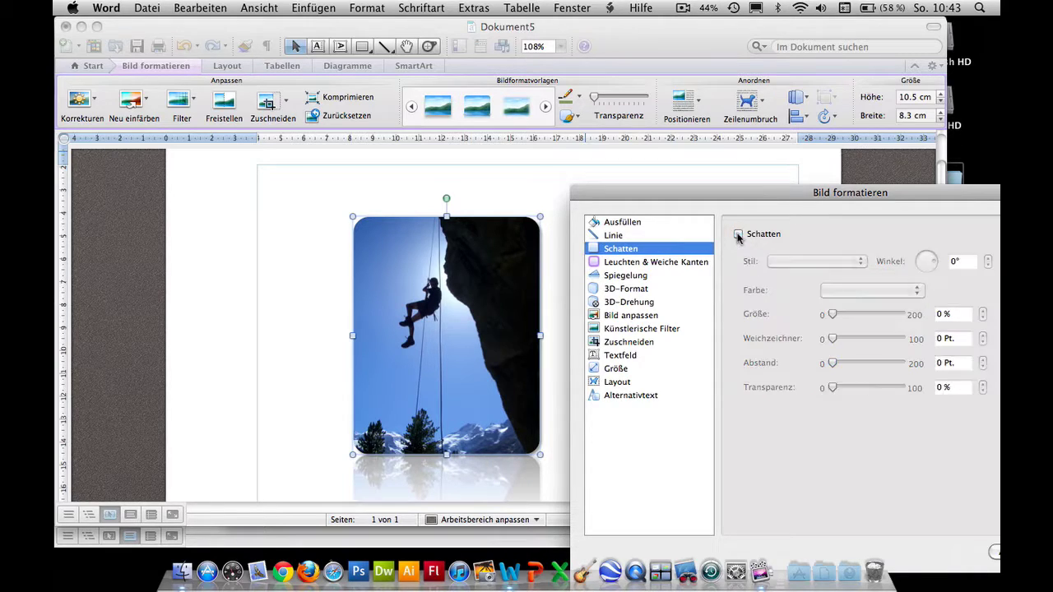
{"action": "left_click_drag", "start_coordinate": [592, 200], "coordinate": [319, 112]}
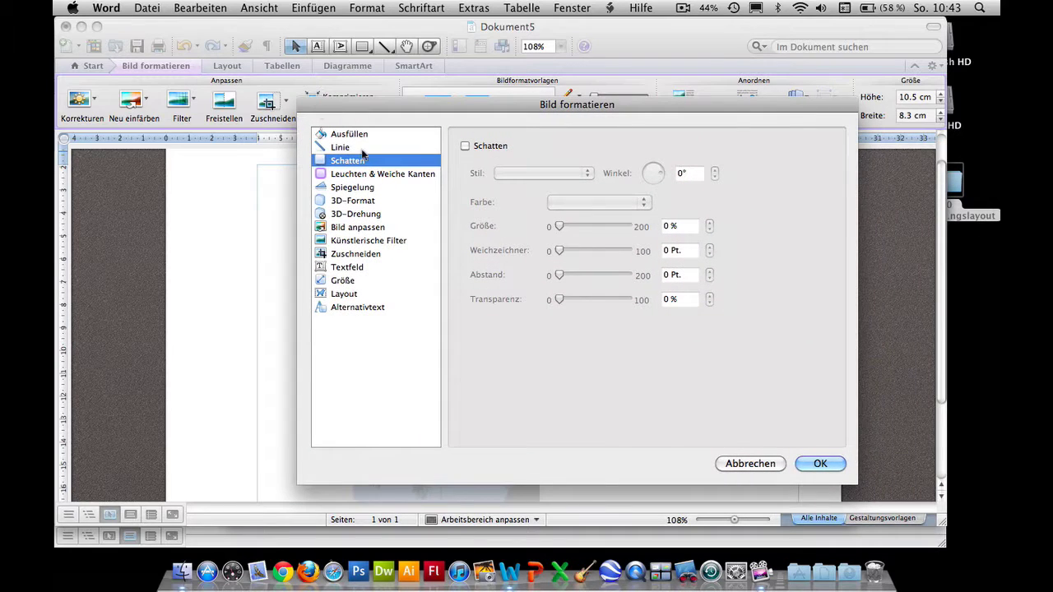
{"action": "left_click", "coordinate": [811, 464]}
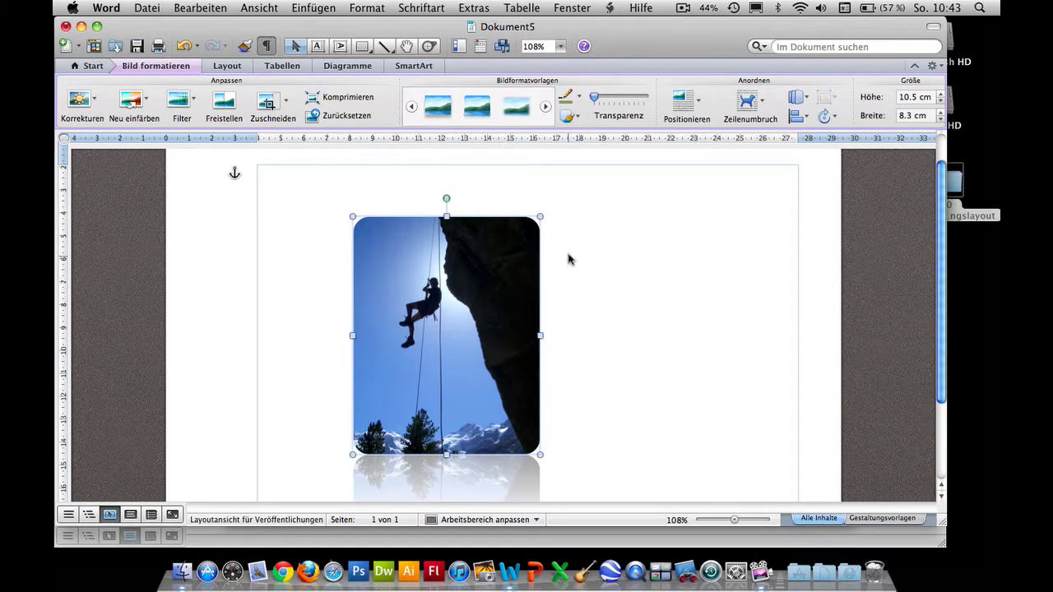
- Switch the climbing photo to the Einfacher Rahmen, weiß picture style
{"action": "left_click", "coordinate": [411, 107]}
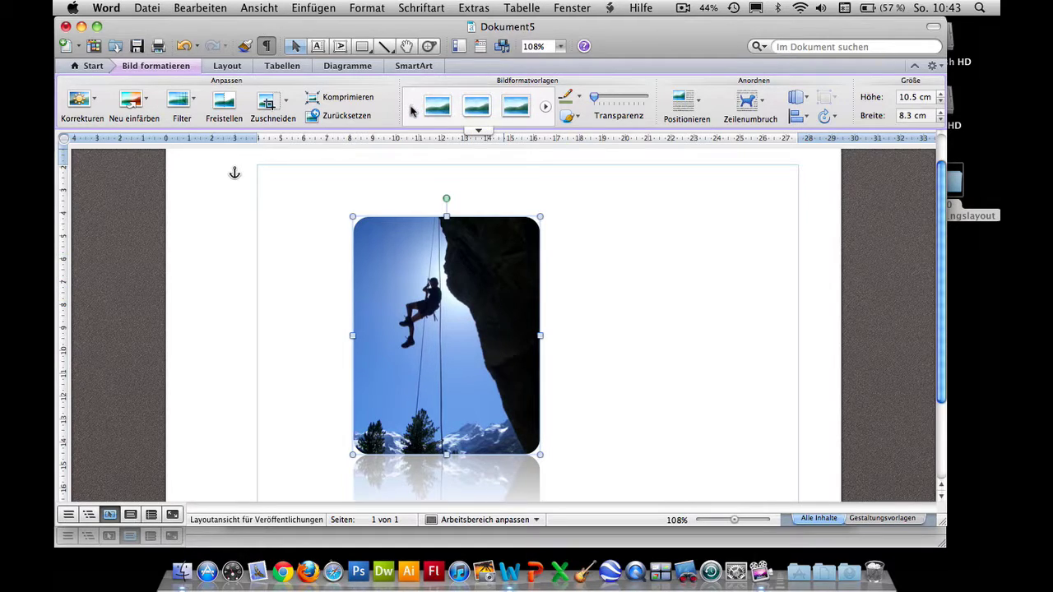
{"action": "left_click", "coordinate": [437, 107]}
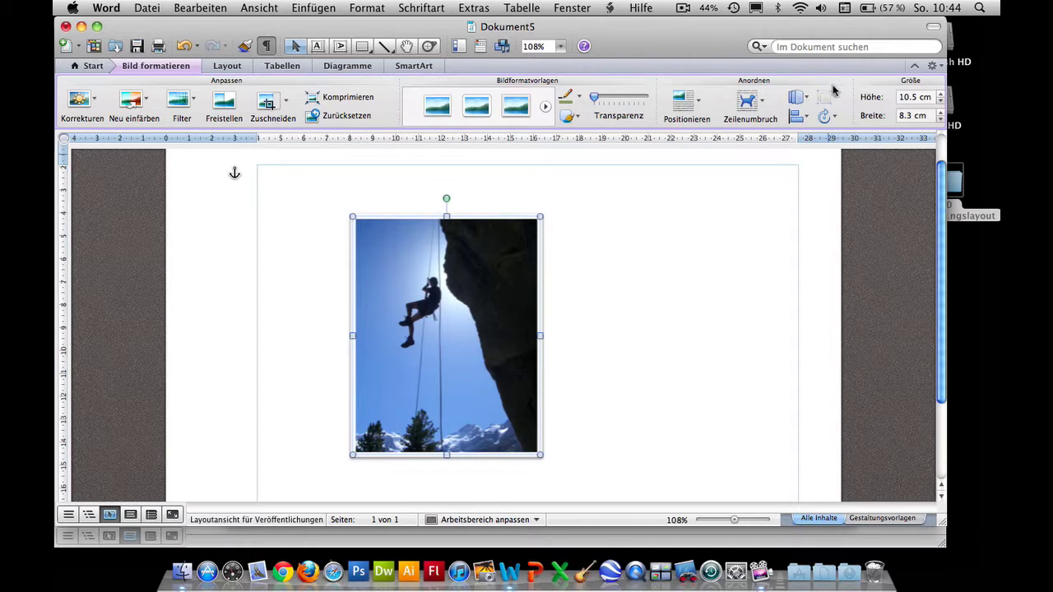
- Place the klala_action02 hikers photo on the page from the media browser
{"action": "left_click", "coordinate": [502, 46]}
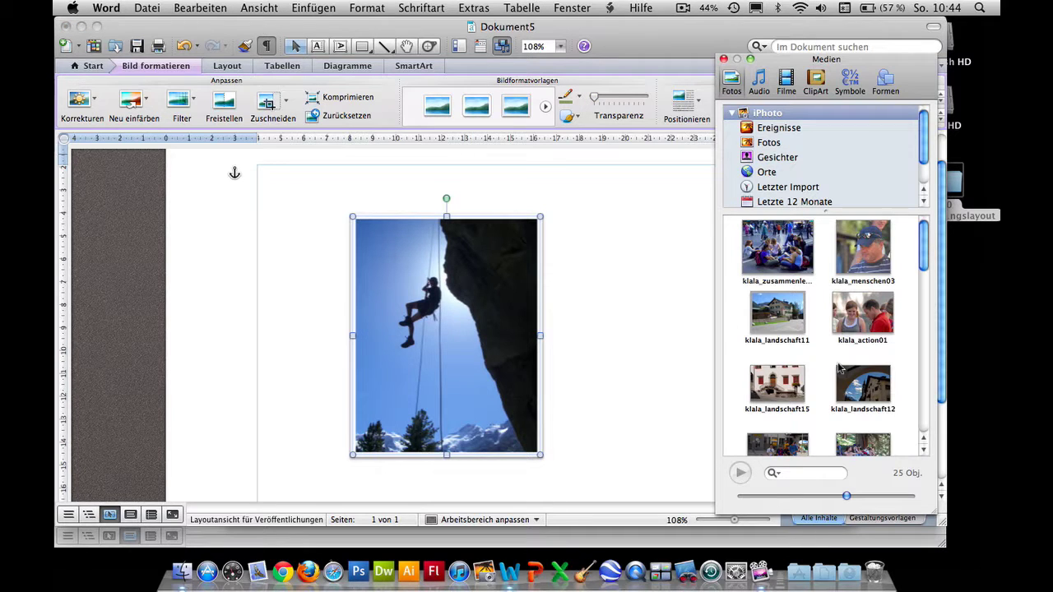
{"action": "scroll", "coordinate": [840, 366], "scroll_direction": "down", "scroll_amount": 5}
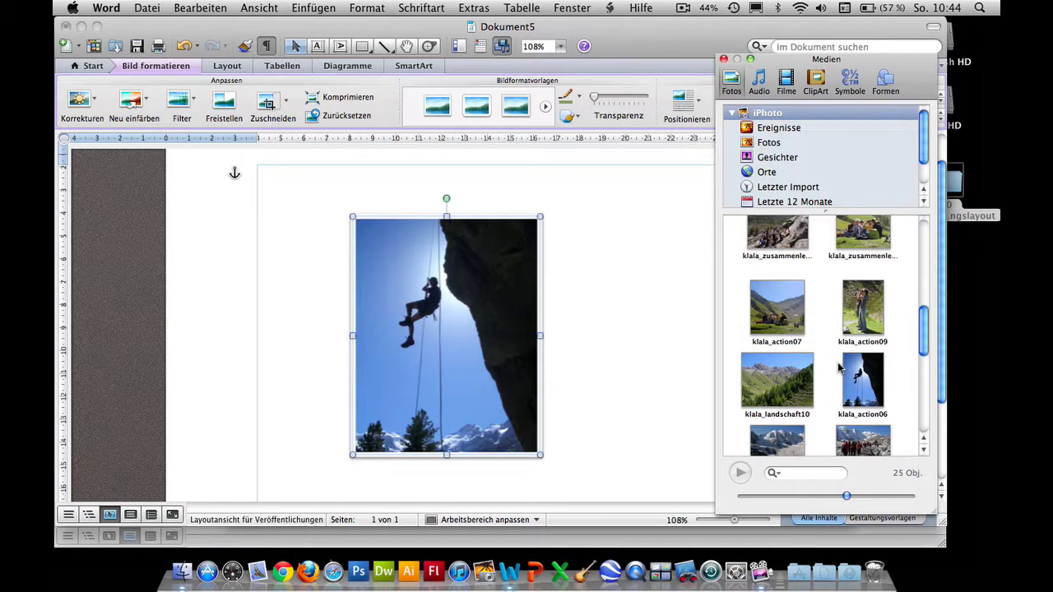
{"action": "scroll", "coordinate": [843, 378], "scroll_direction": "up", "scroll_amount": 2}
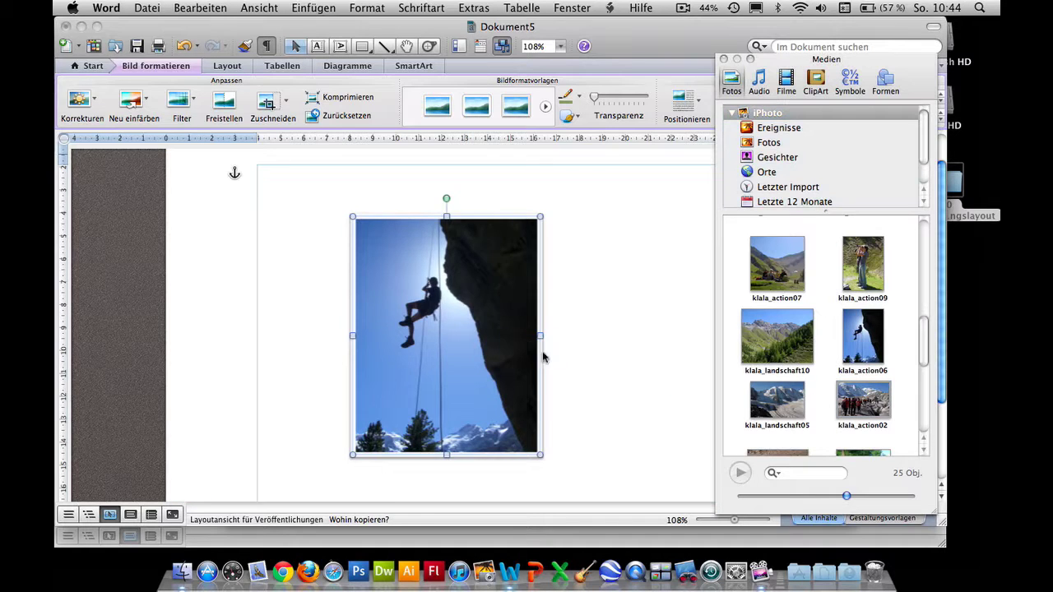
{"action": "left_click_drag", "start_coordinate": [851, 407], "coordinate": [576, 358]}
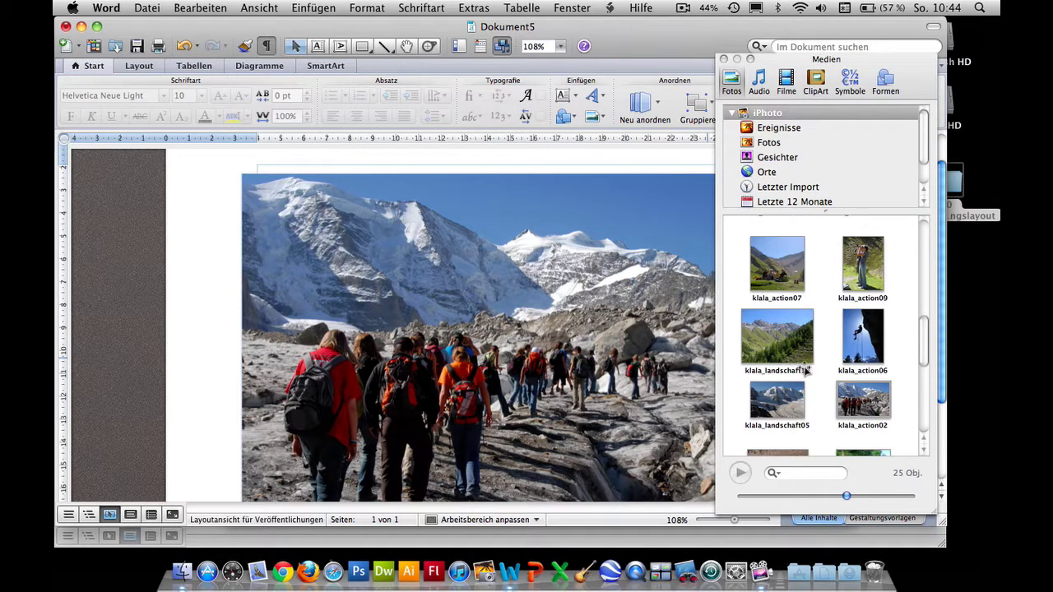
- Add the klala_landschaft09 bikers photo to the page
{"action": "scroll", "coordinate": [798, 370], "scroll_direction": "down", "scroll_amount": 1}
{"action": "scroll", "coordinate": [806, 373], "scroll_direction": "down", "scroll_amount": 4}
{"action": "scroll", "coordinate": [806, 373], "scroll_direction": "up", "scroll_amount": 2}
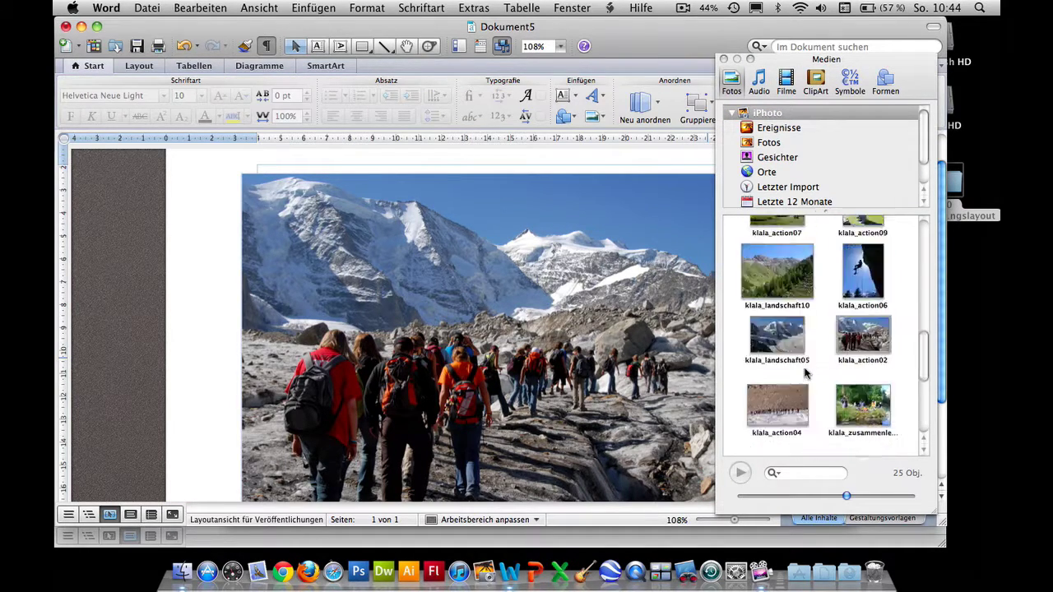
{"action": "scroll", "coordinate": [806, 373], "scroll_direction": "up", "scroll_amount": 2}
{"action": "scroll", "coordinate": [806, 372], "scroll_direction": "up", "scroll_amount": 1}
{"action": "scroll", "coordinate": [806, 372], "scroll_direction": "down", "scroll_amount": 3}
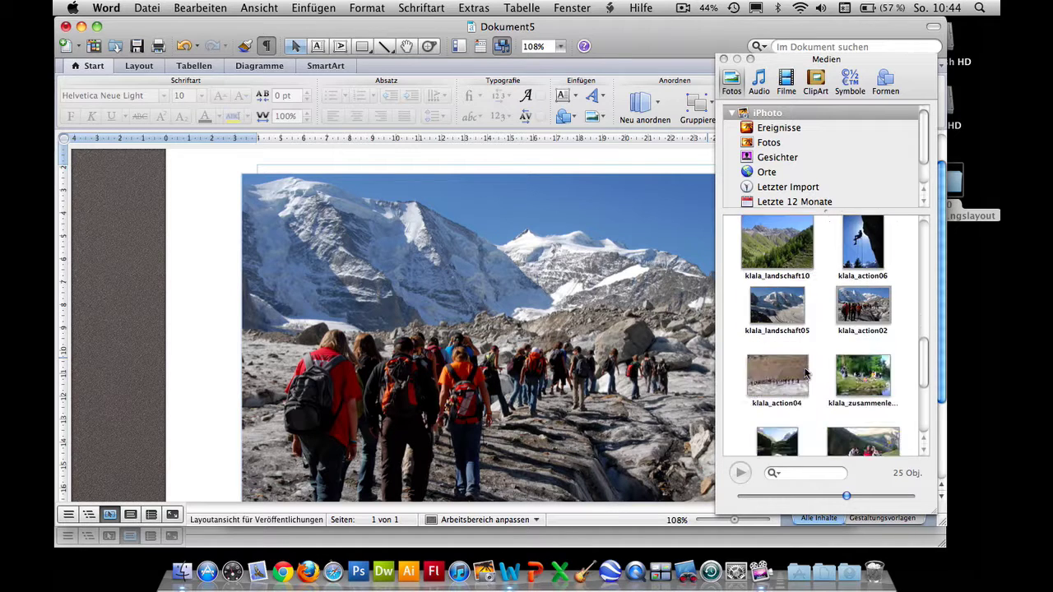
{"action": "scroll", "coordinate": [805, 372], "scroll_direction": "down", "scroll_amount": 3}
{"action": "left_click_drag", "start_coordinate": [863, 354], "coordinate": [570, 352]}
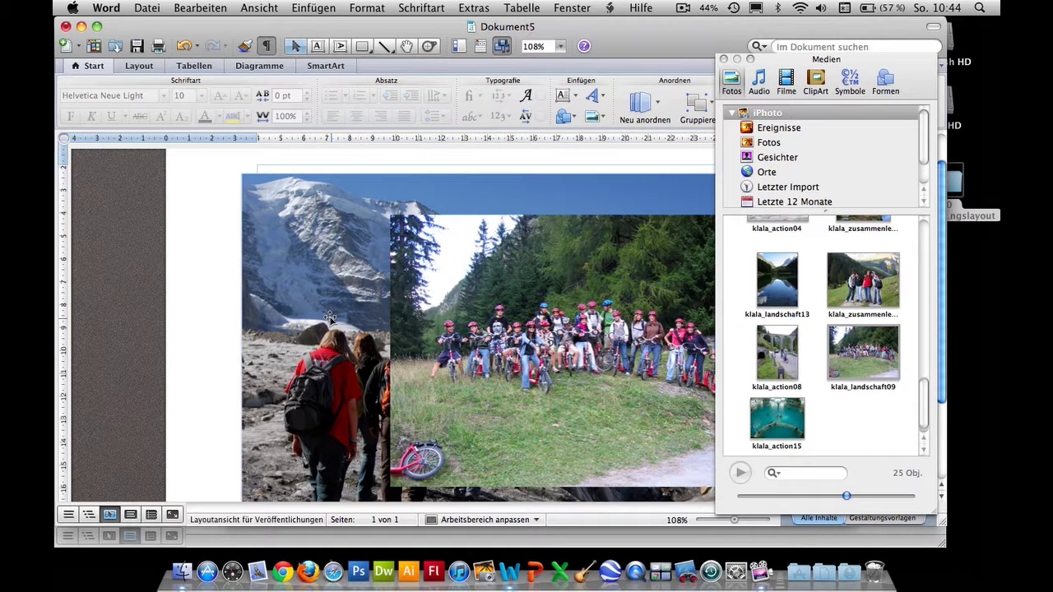
- Select both the bikers and hikers photos together and close the media browser
{"action": "left_click", "coordinate": [395, 316]}
{"action": "left_click", "coordinate": [311, 313], "text": "shift"}
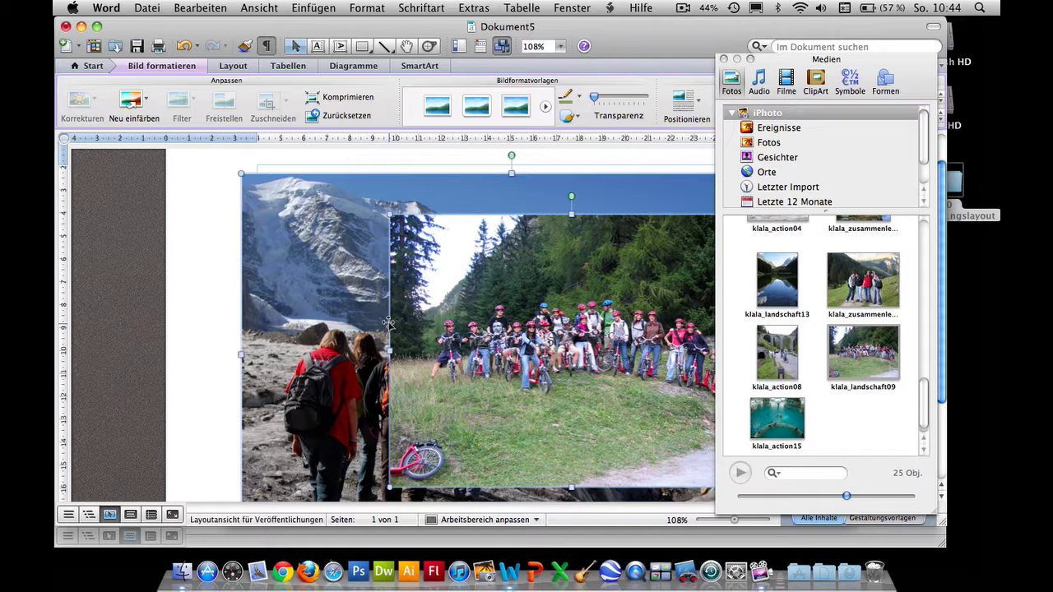
{"action": "left_click", "coordinate": [723, 58]}
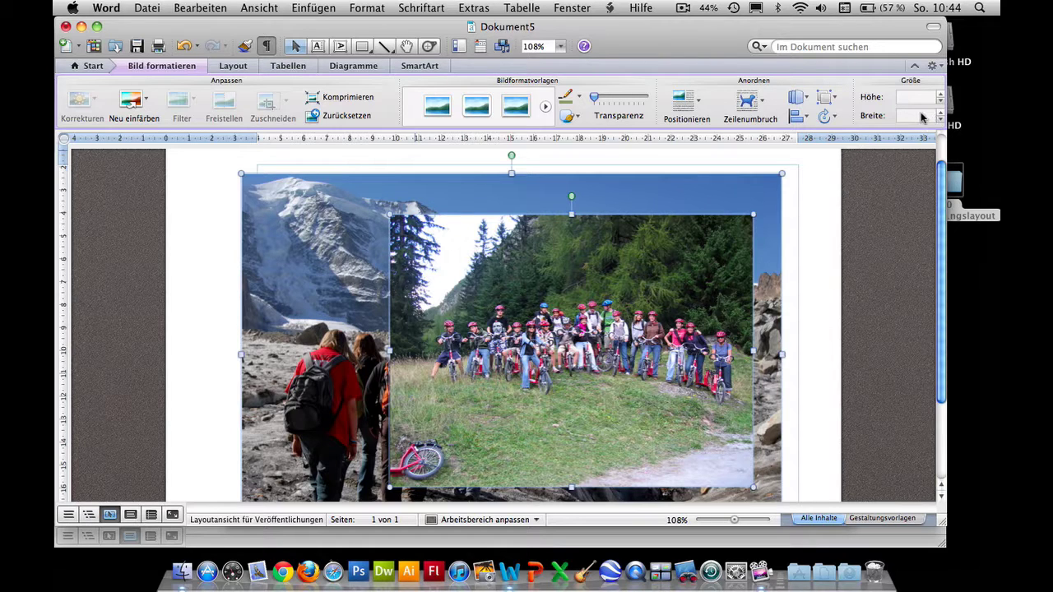
- Resize the selected photos to 10 cm wide
{"action": "left_click", "coordinate": [922, 116]}
{"action": "type", "text": "10"}
{"action": "key", "text": "Return"}
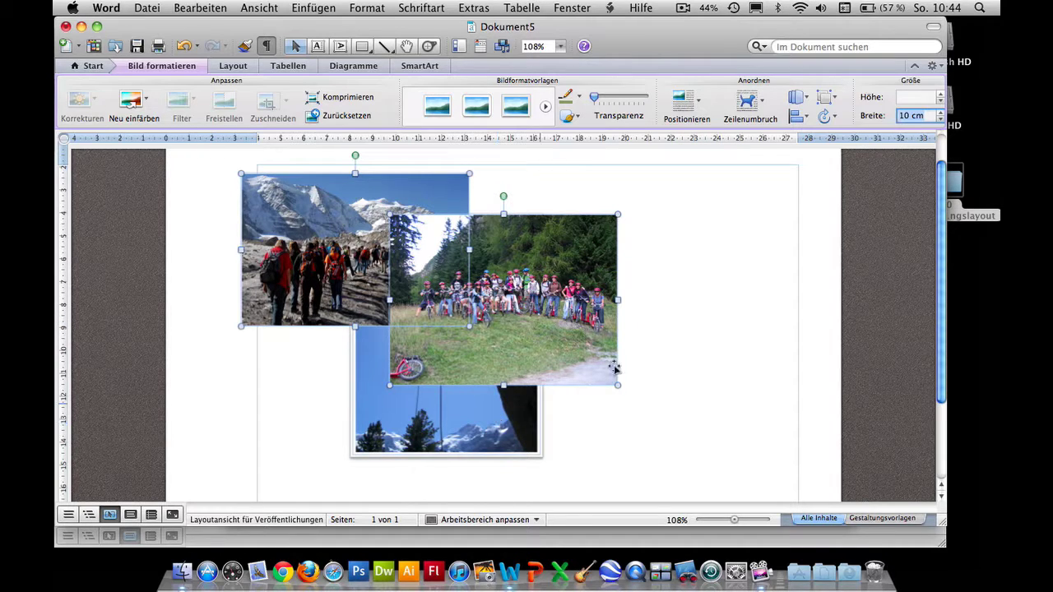
{"action": "left_click", "coordinate": [548, 314]}
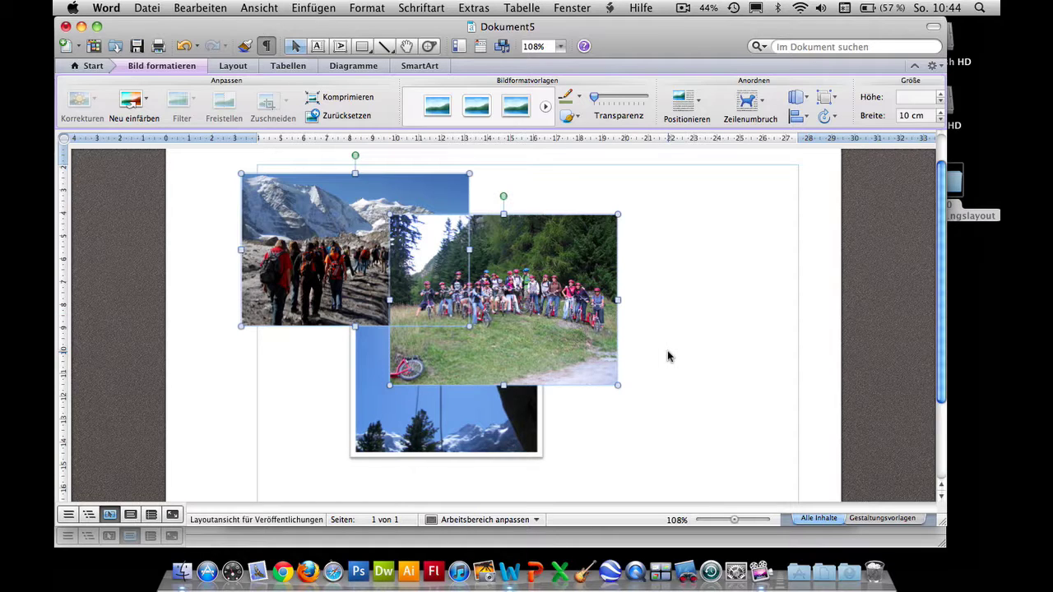
- Give the photos the 'Einfacher Rahmen, weiß' frame and move the bike photo right beside the climbing photo
{"action": "left_click", "coordinate": [448, 115]}
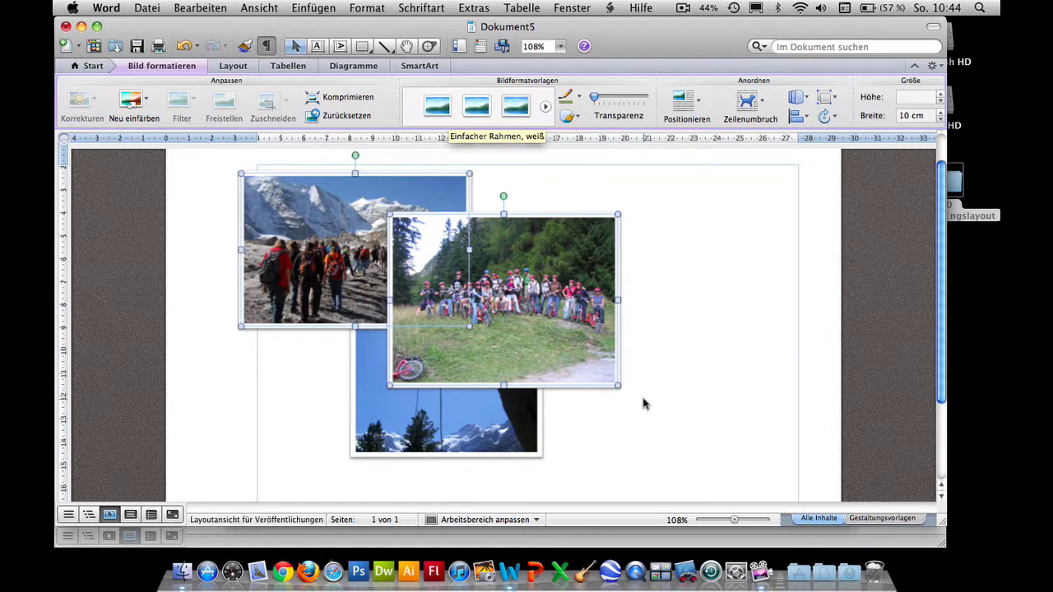
{"action": "left_click", "coordinate": [691, 389]}
{"action": "mouse_move", "coordinate": [560, 334]}
{"action": "left_mouse_down"}
{"action": "mouse_move", "coordinate": [696, 389]}
{"action": "mouse_move", "coordinate": [690, 383]}
{"action": "left_mouse_up"}
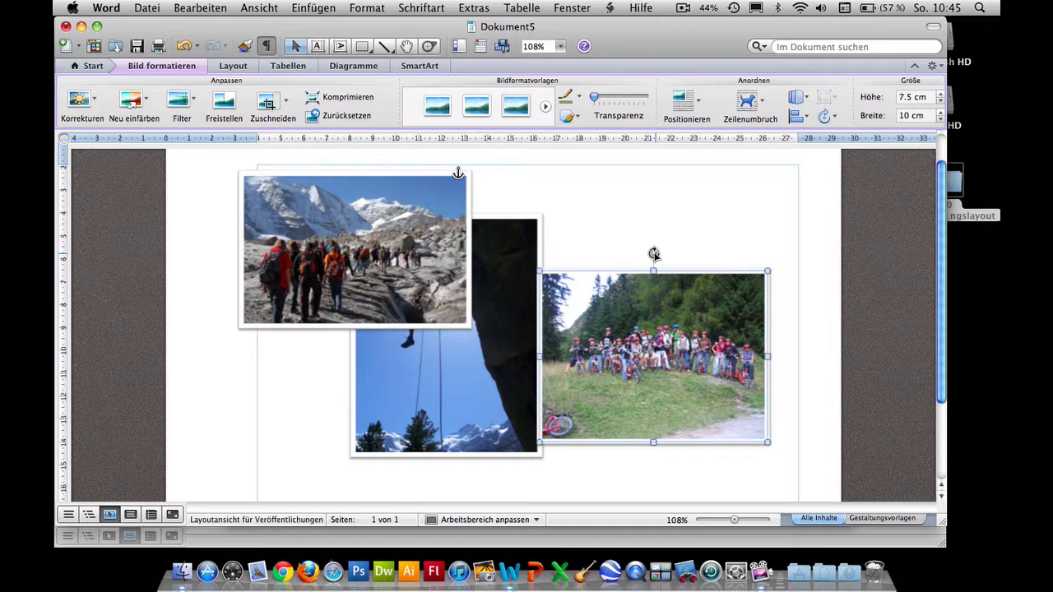
- Tilt the bike photo, move the hiking photo to the centre and tilt it, and shift the climbing photo left
{"action": "left_click_drag", "start_coordinate": [654, 254], "coordinate": [693, 260]}
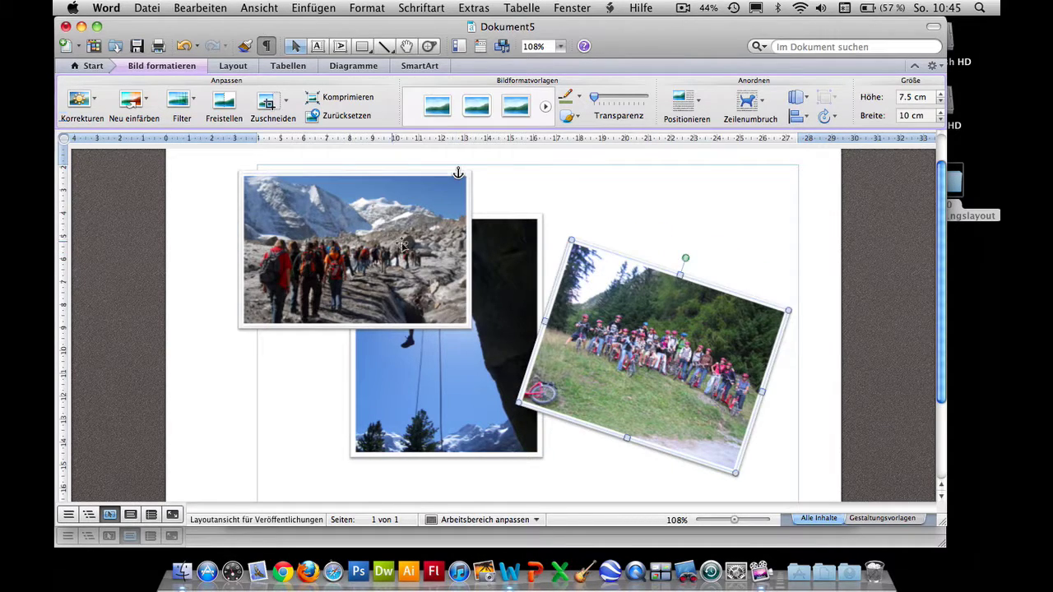
{"action": "mouse_move", "coordinate": [394, 238]}
{"action": "left_mouse_down"}
{"action": "mouse_move", "coordinate": [527, 325]}
{"action": "mouse_move", "coordinate": [564, 305]}
{"action": "left_mouse_up"}
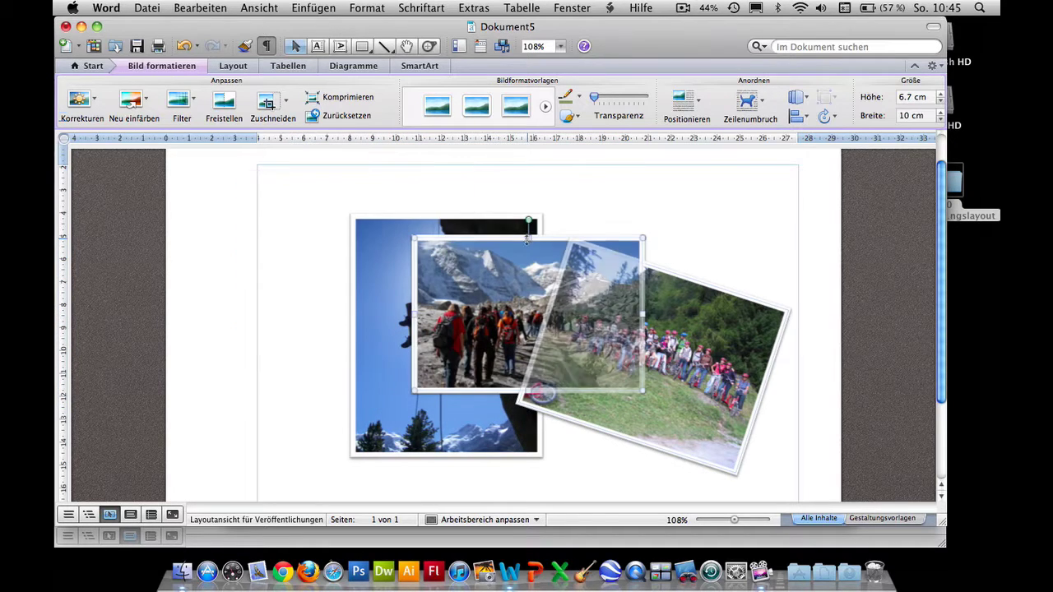
{"action": "left_click_drag", "start_coordinate": [528, 222], "coordinate": [511, 222]}
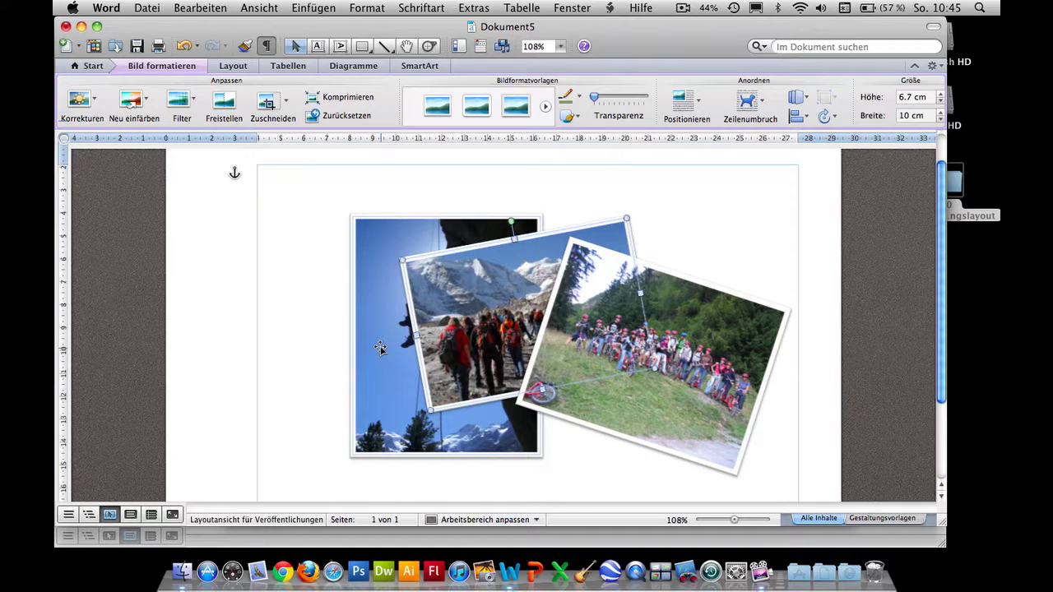
{"action": "left_click_drag", "start_coordinate": [381, 349], "coordinate": [317, 352]}
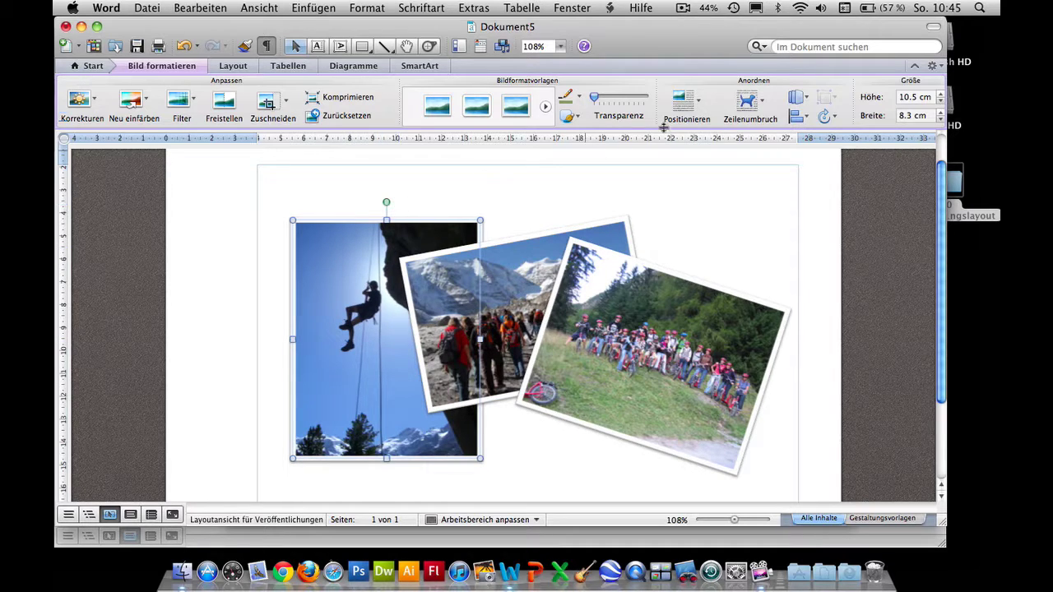
- Set the climbing photo's height (Höhe) to 10 cm
{"action": "left_click", "coordinate": [922, 100]}
{"action": "type", "text": "10"}
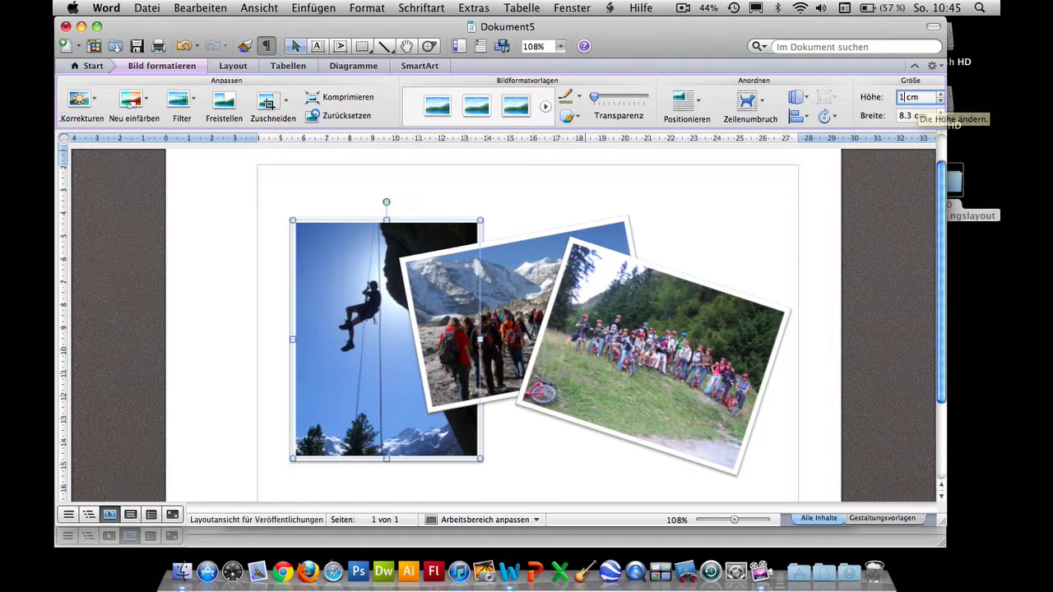
{"action": "key", "text": "Return"}
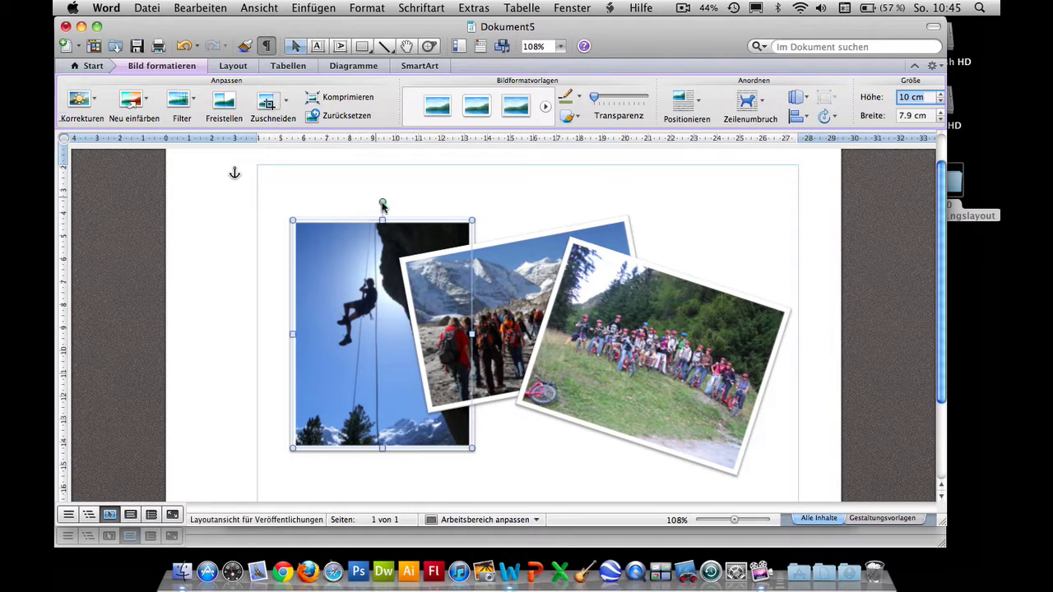
{"action": "left_click", "coordinate": [382, 204]}
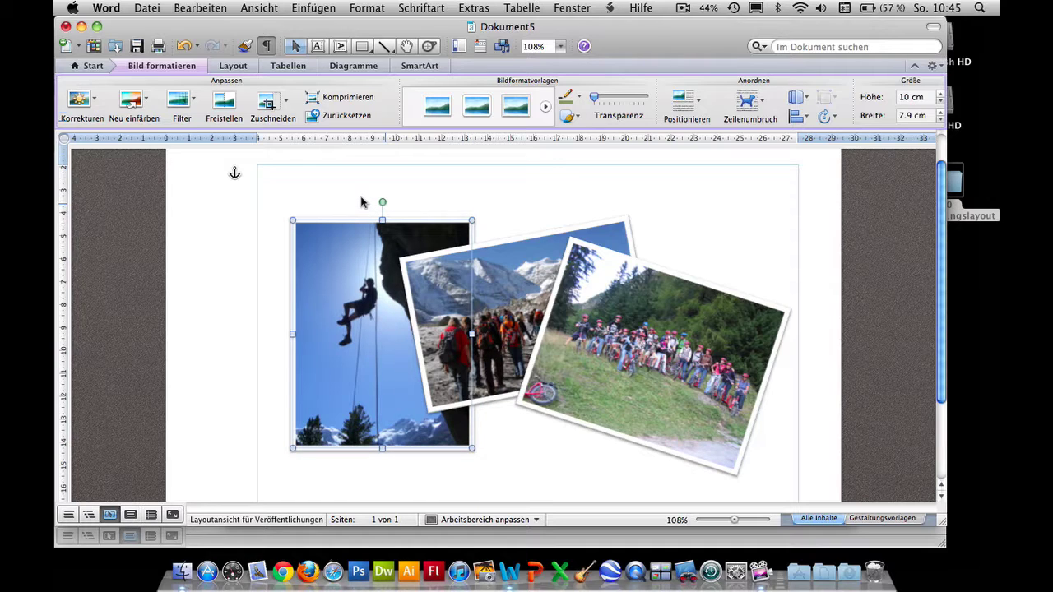
- Tilt the climbing photo with its rotation handle to match the other two
{"action": "left_click_drag", "start_coordinate": [381, 203], "coordinate": [359, 204]}
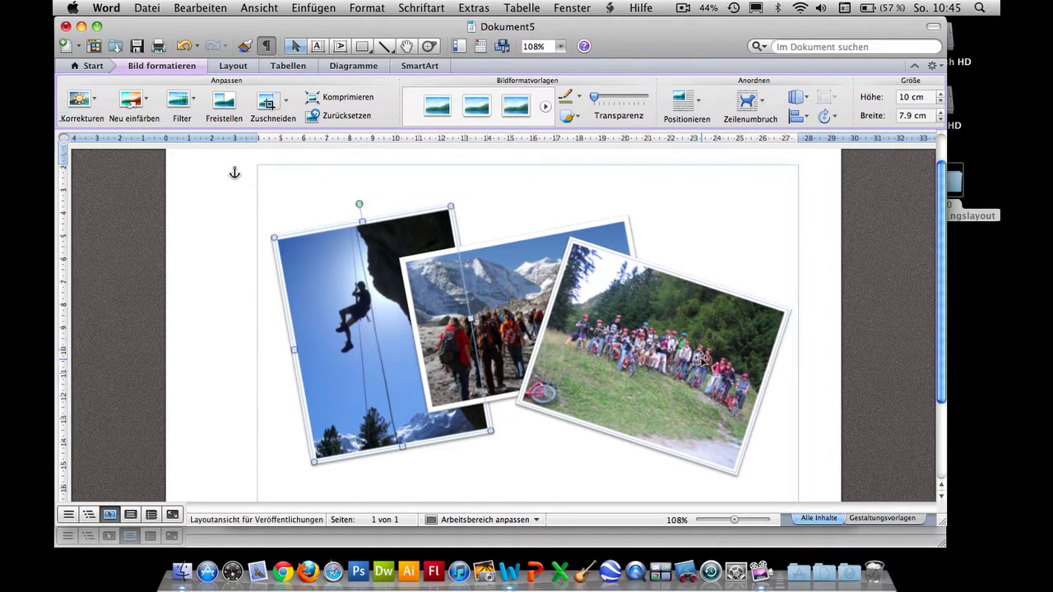
{"action": "scroll", "coordinate": [700, 358], "scroll_direction": "down", "scroll_amount": 3}
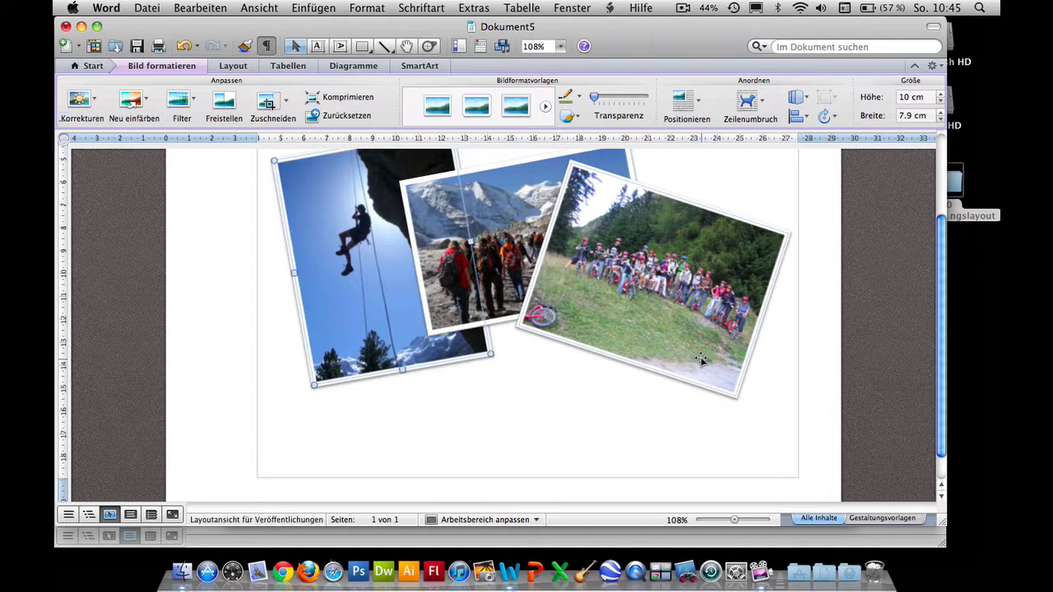
{"action": "scroll", "coordinate": [700, 359], "scroll_direction": "up", "scroll_amount": 1}
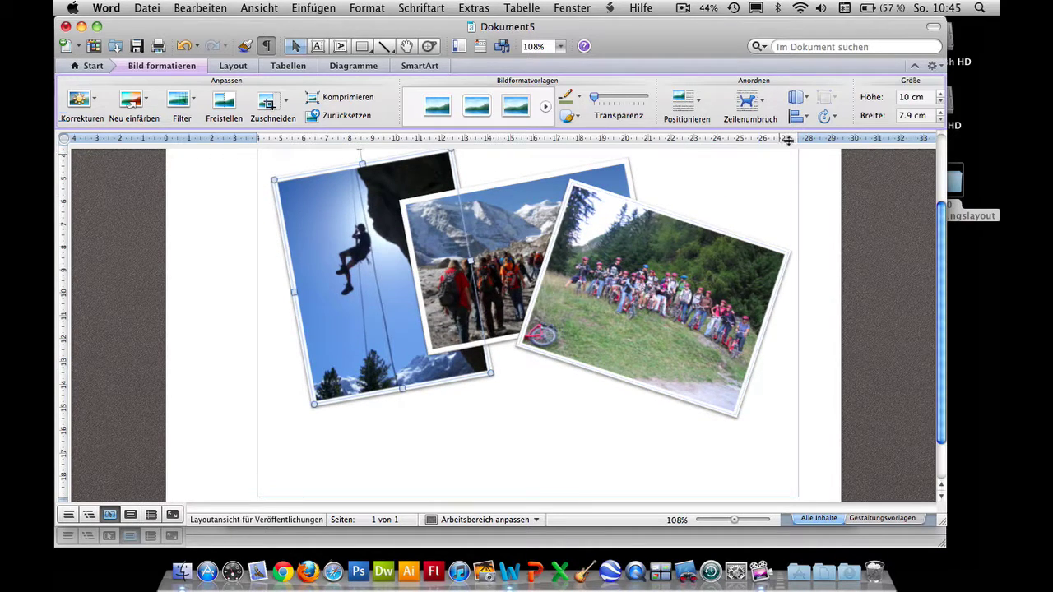
- Restack the photos in the Objekte neu anordnen 3D view so the climbing photo sits before the hiking photo
{"action": "left_click", "coordinate": [805, 98]}
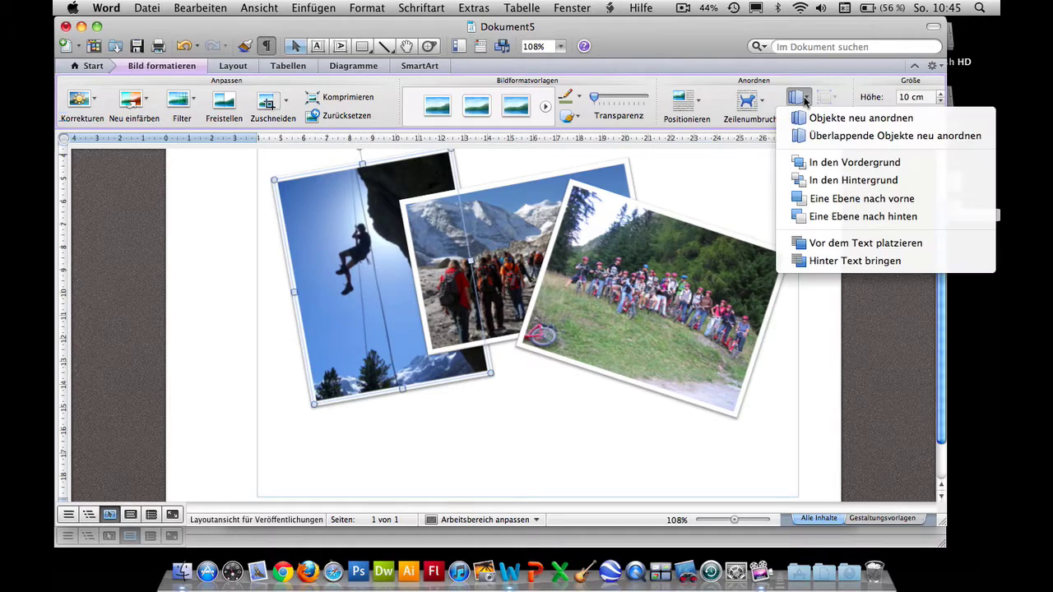
{"action": "left_click", "coordinate": [813, 120]}
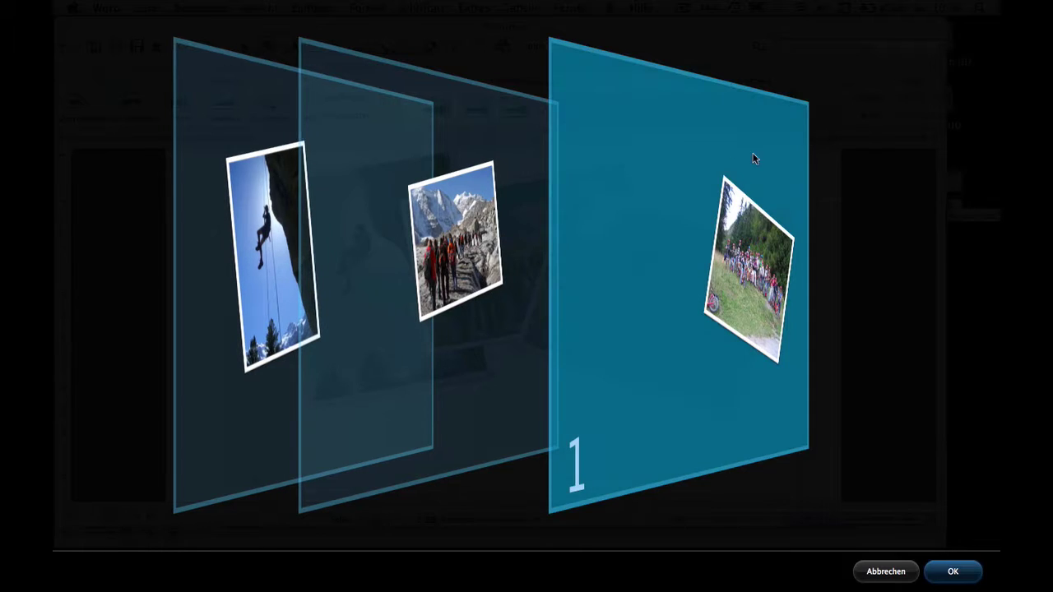
{"action": "left_click", "coordinate": [475, 258]}
{"action": "left_click", "coordinate": [349, 260]}
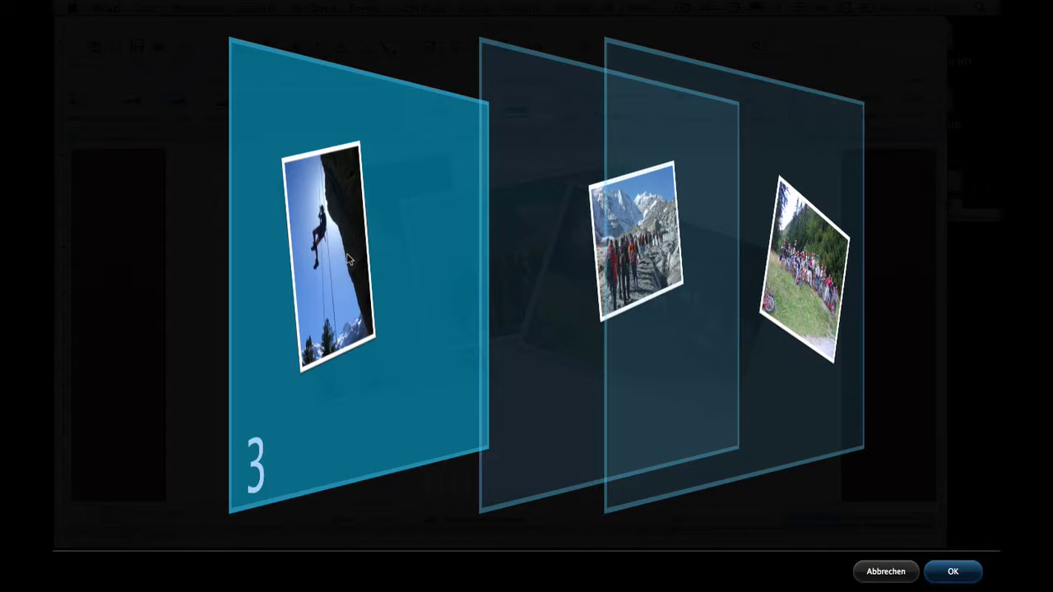
{"action": "left_click", "coordinate": [534, 252]}
{"action": "left_click", "coordinate": [625, 251]}
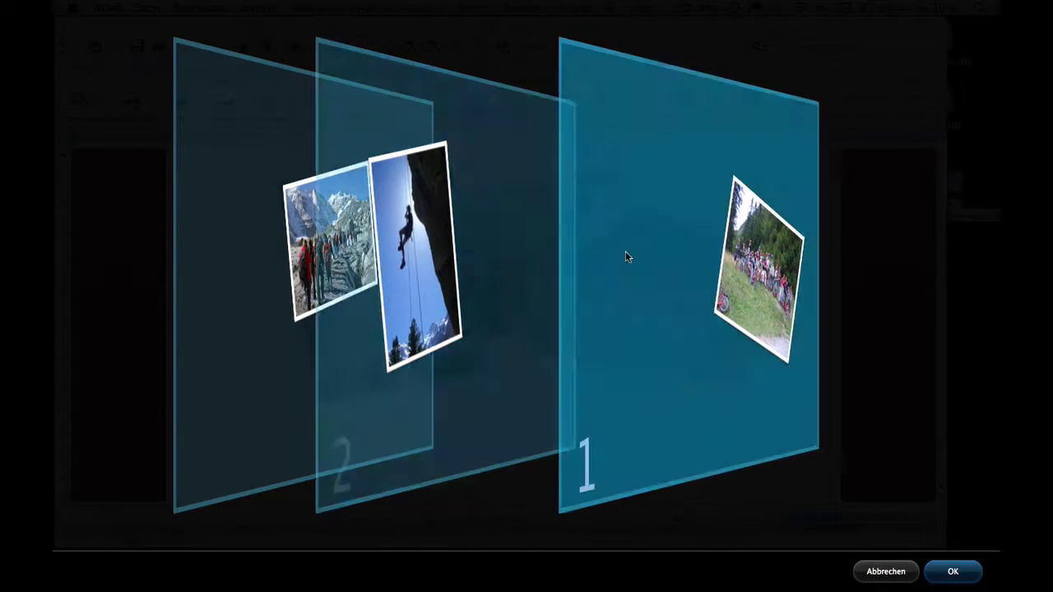
{"action": "left_click", "coordinate": [951, 571]}
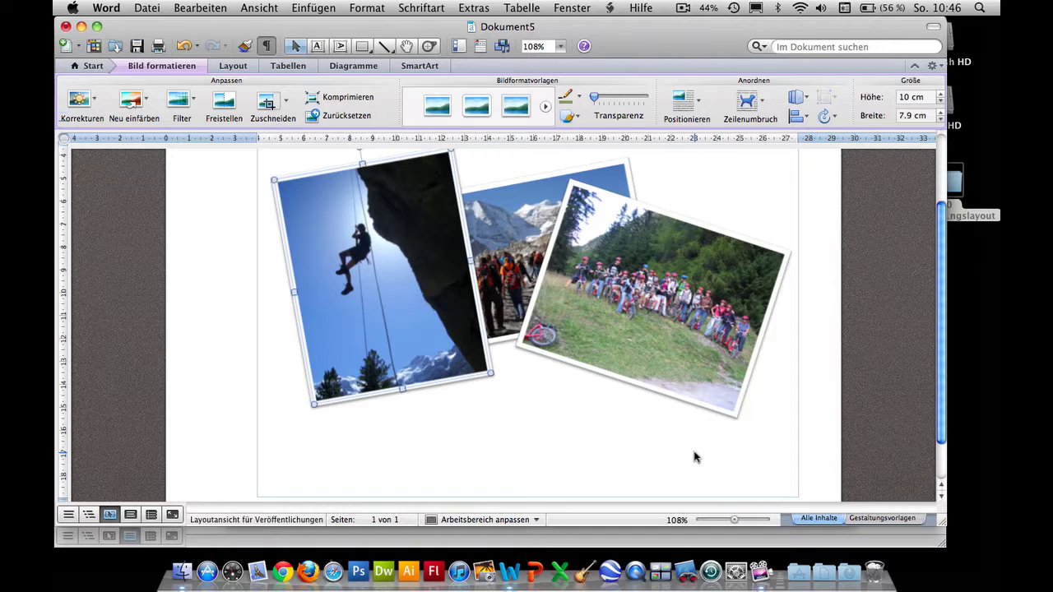
- Undo the restacking, nudge the climbing photo left, ease the hiking photo's tilt, and lower the bike photo
{"action": "key", "text": "super+z"}
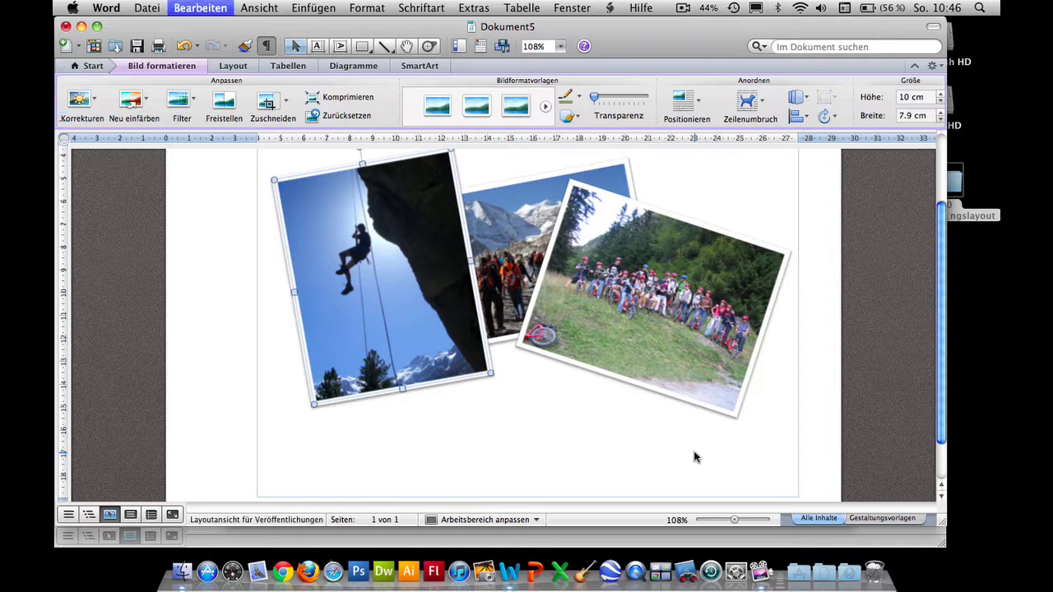
{"action": "left_click_drag", "start_coordinate": [344, 329], "coordinate": [325, 338]}
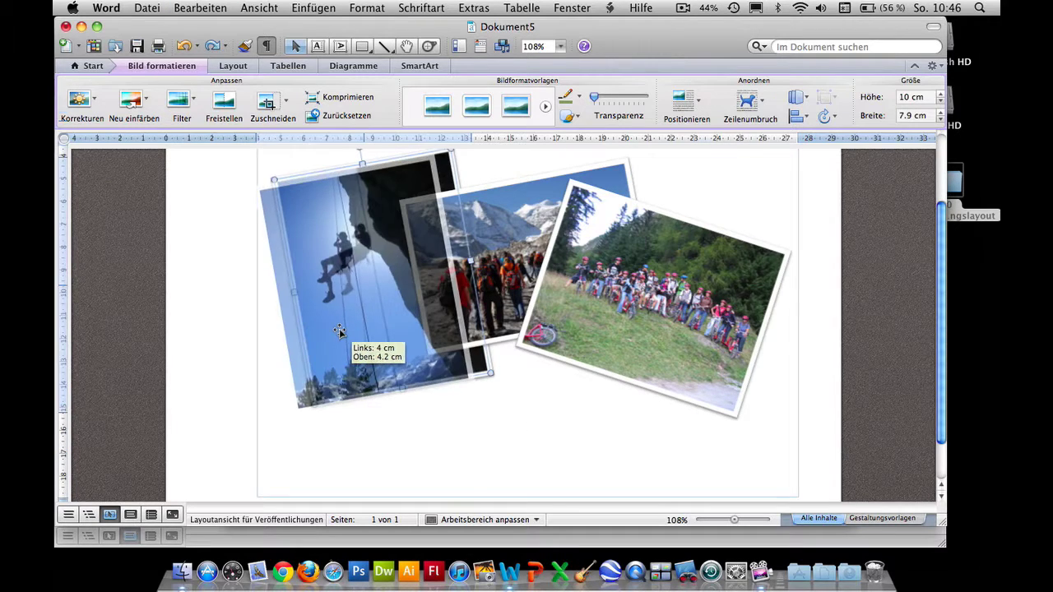
{"action": "left_click", "coordinate": [501, 261]}
{"action": "left_click_drag", "start_coordinate": [511, 162], "coordinate": [527, 161]}
{"action": "left_click", "coordinate": [681, 333]}
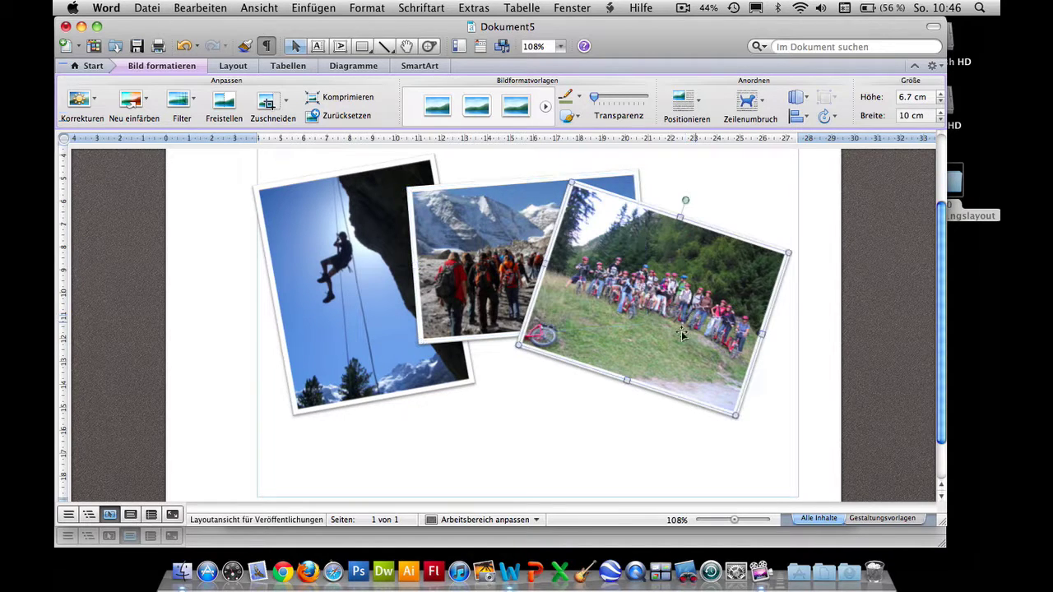
{"action": "mouse_move", "coordinate": [682, 333]}
{"action": "left_mouse_down"}
{"action": "mouse_move", "coordinate": [677, 357]}
{"action": "mouse_move", "coordinate": [712, 361]}
{"action": "left_mouse_up"}
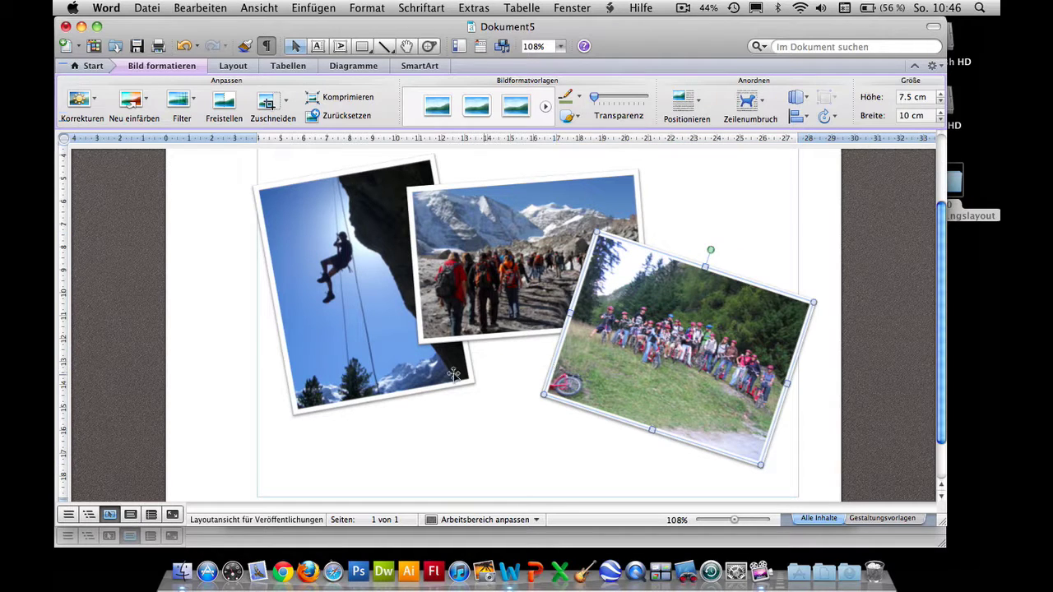
- Try moving the hiking and bike photos down together, then undo that move
{"action": "left_click", "coordinate": [499, 311], "text": "shift"}
{"action": "left_click_drag", "start_coordinate": [366, 360], "coordinate": [362, 393]}
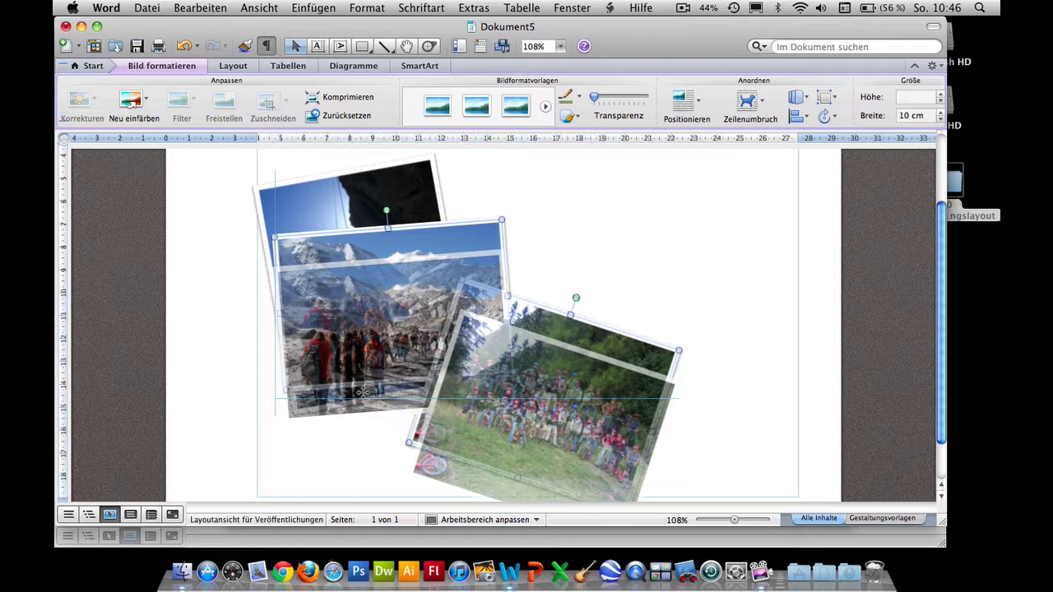
{"action": "left_click_drag", "start_coordinate": [362, 394], "coordinate": [363, 392]}
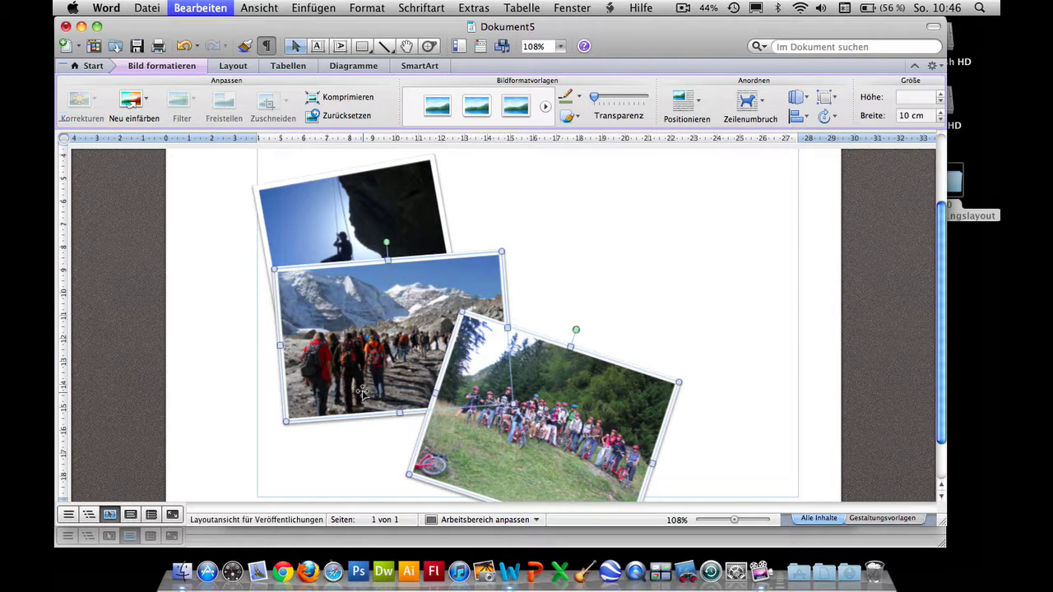
{"action": "key", "text": "super+z"}
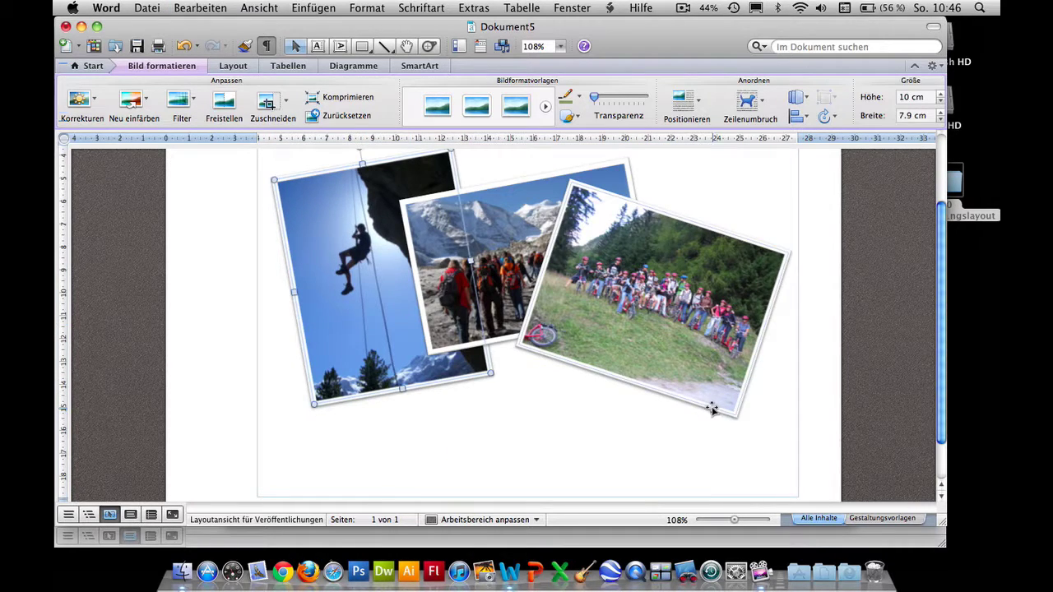
- Move all three photos lower as a group and nudge the bike photo further down-right
{"action": "left_click", "coordinate": [712, 409], "text": "shift"}
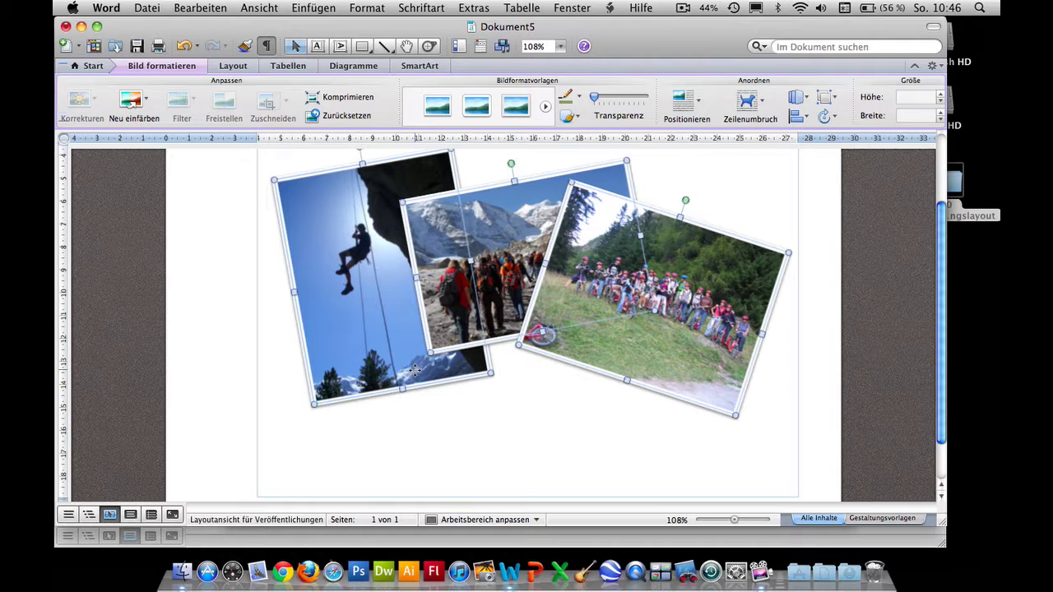
{"action": "left_click_drag", "start_coordinate": [415, 368], "coordinate": [412, 417]}
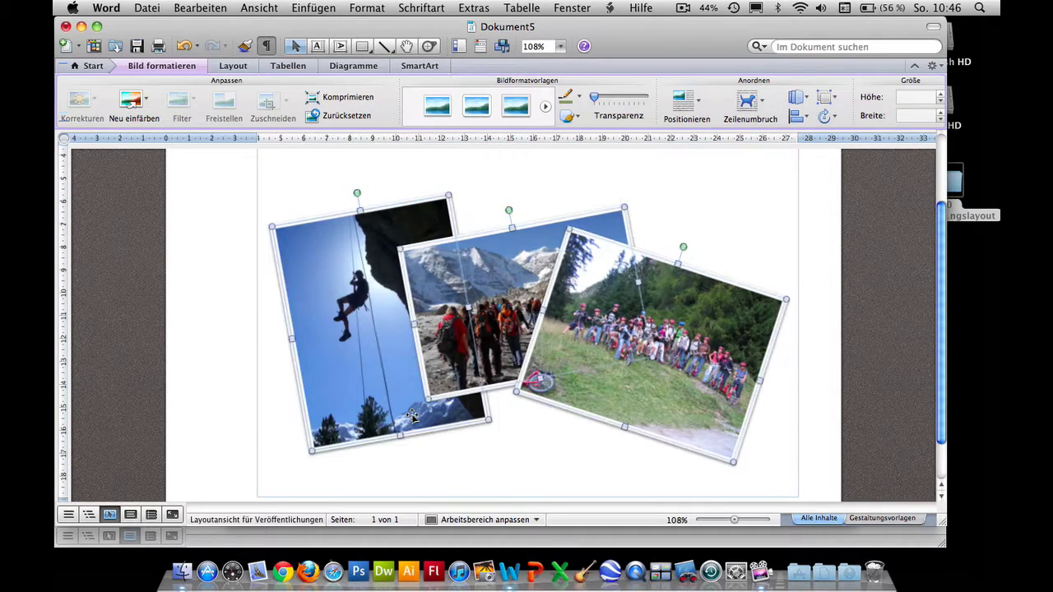
{"action": "left_click", "coordinate": [757, 265]}
{"action": "left_click_drag", "start_coordinate": [705, 362], "coordinate": [712, 387]}
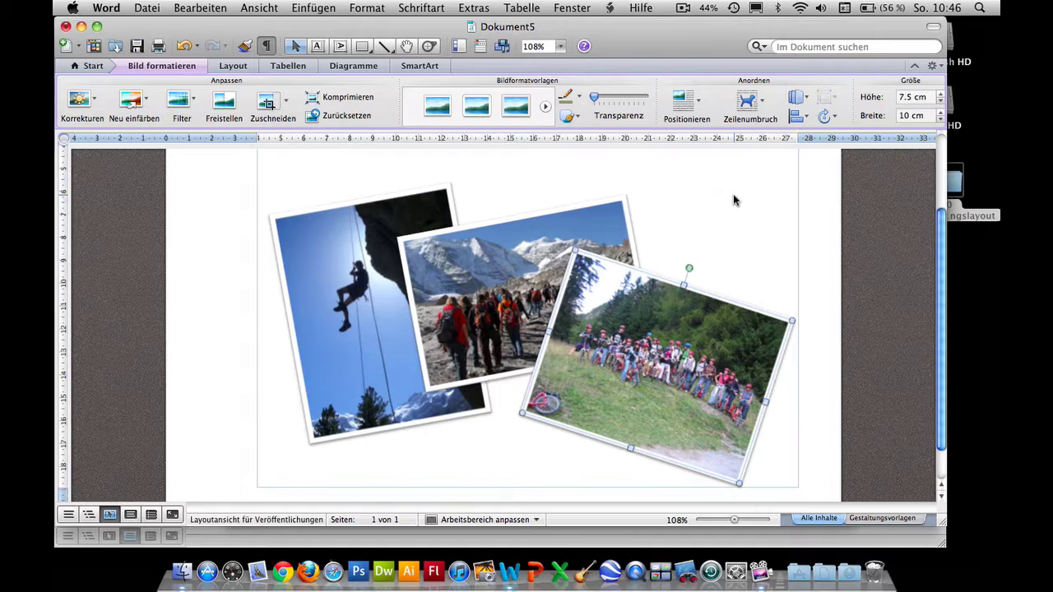
{"action": "scroll", "coordinate": [736, 193], "scroll_direction": "up", "scroll_amount": 5}
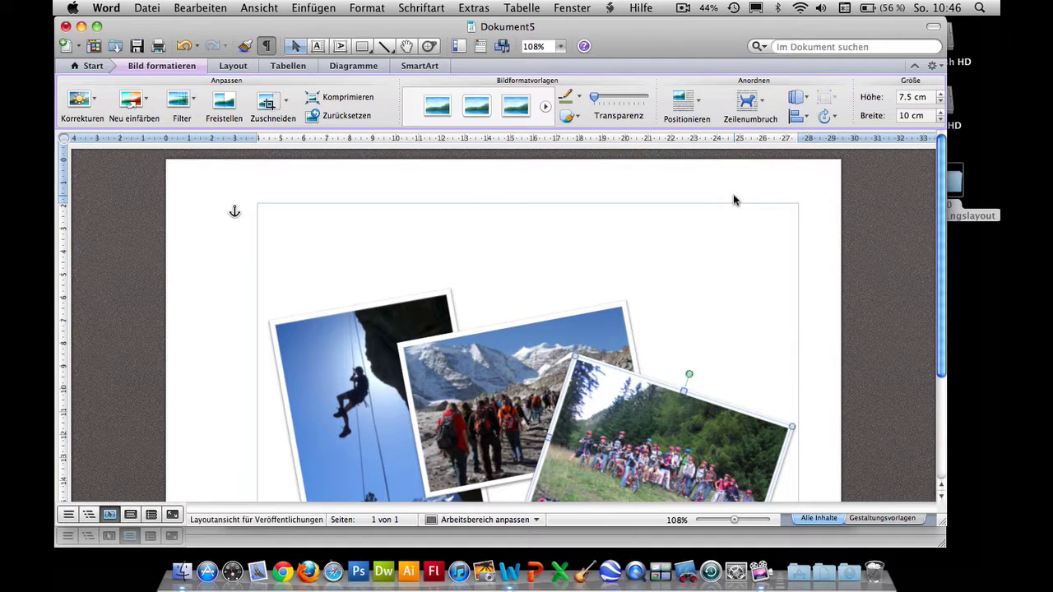